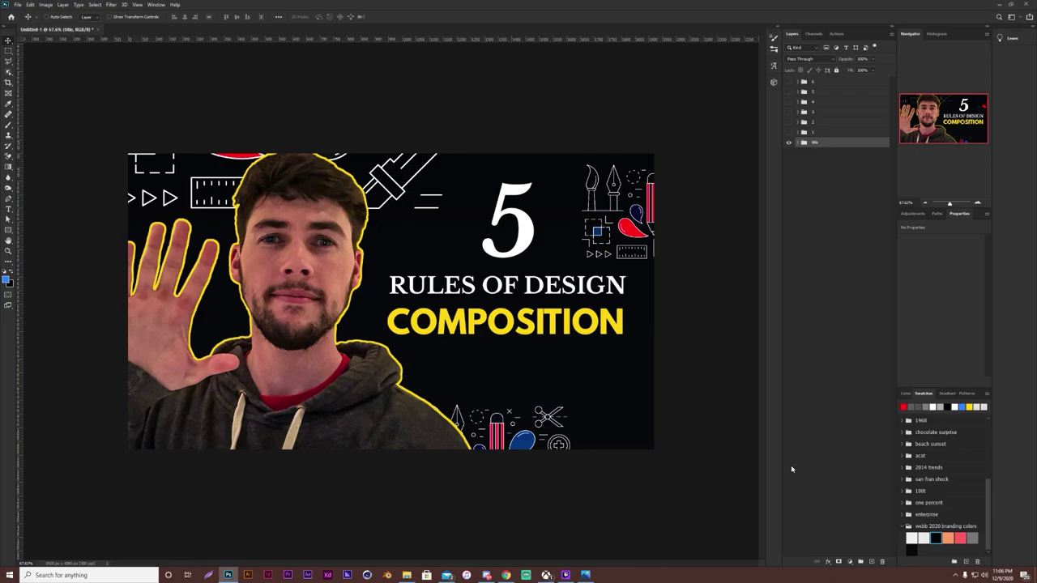
- Hide the title group and show group 1's WHAT IS COMPOSITION? slide, zooming to inspect it
click(788, 142)
click(788, 133)
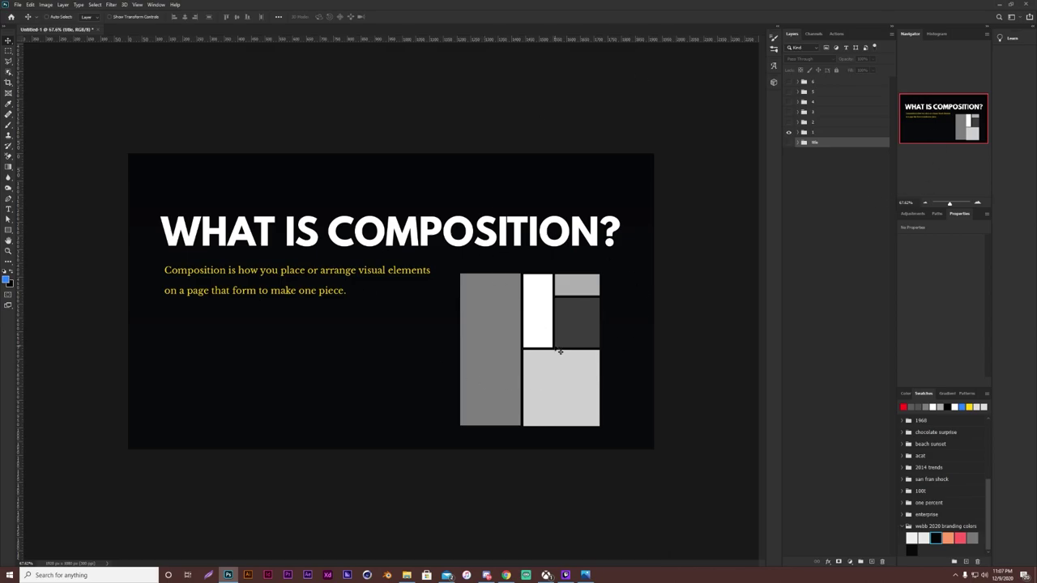
scroll(502, 322, up, 4)
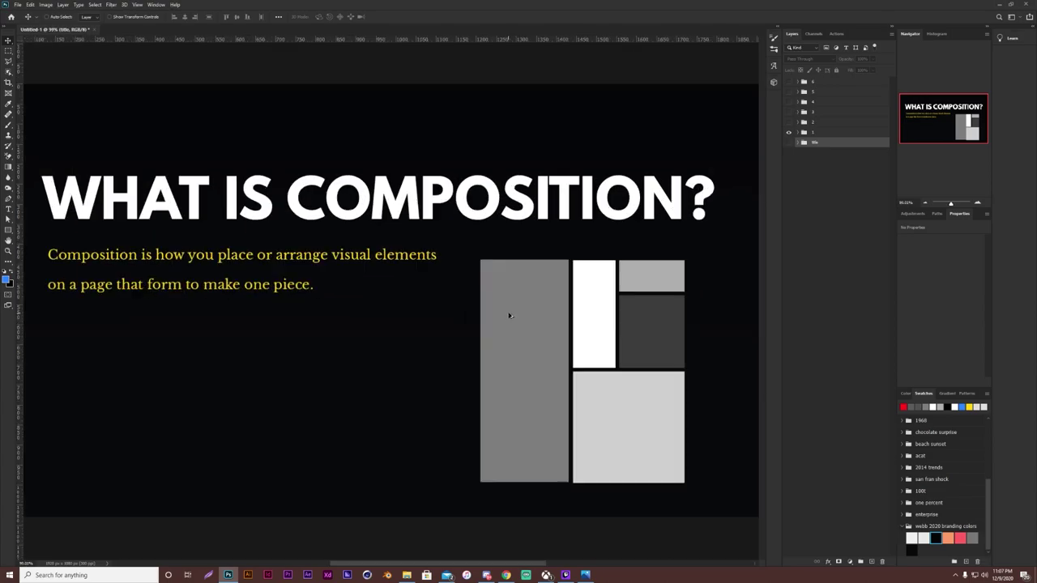
scroll(591, 367, down, 2)
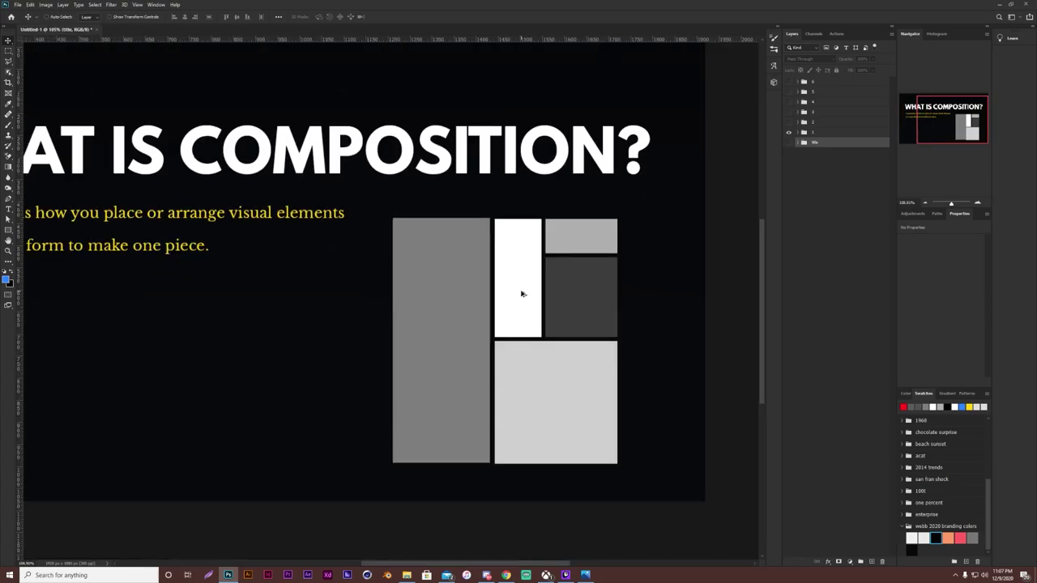
scroll(524, 296, down, 1)
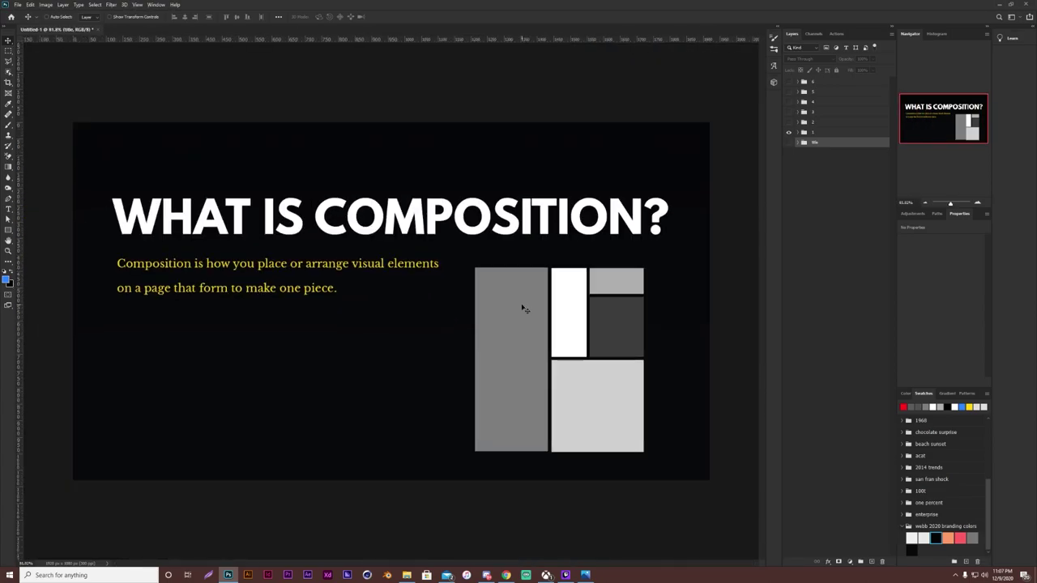
scroll(532, 411, up, 2)
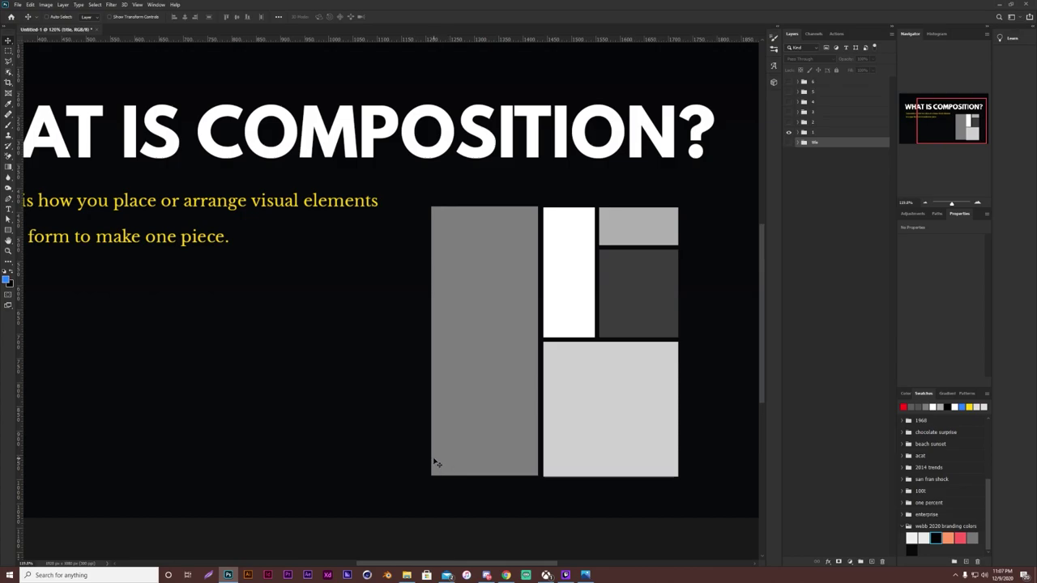
scroll(435, 463, down, 3)
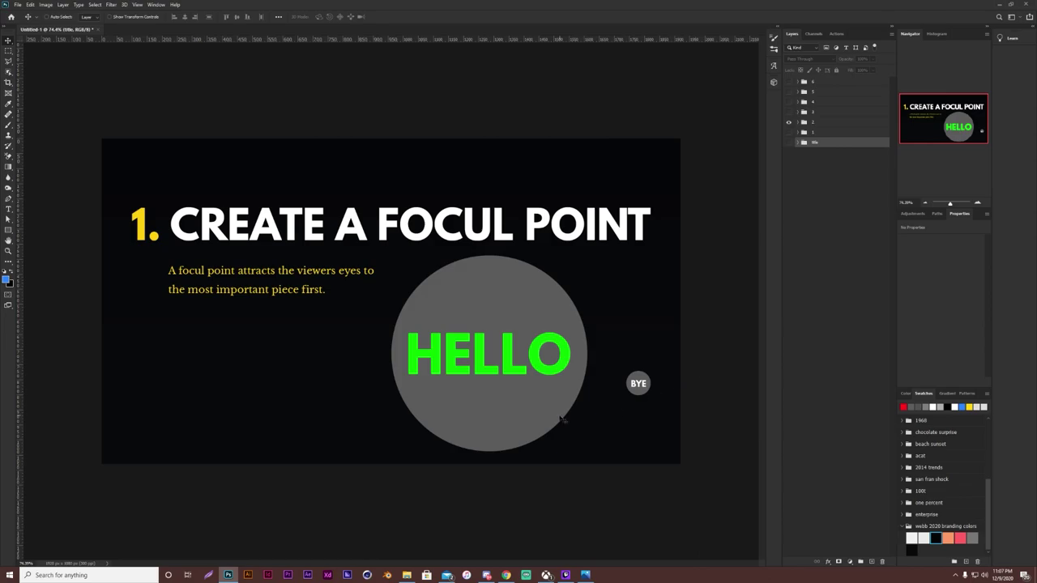
- Zoom into the 1. CREATE A FOCUL POINT slide and pan to the HELLO circle and BYE badge
scroll(562, 418, up, 1)
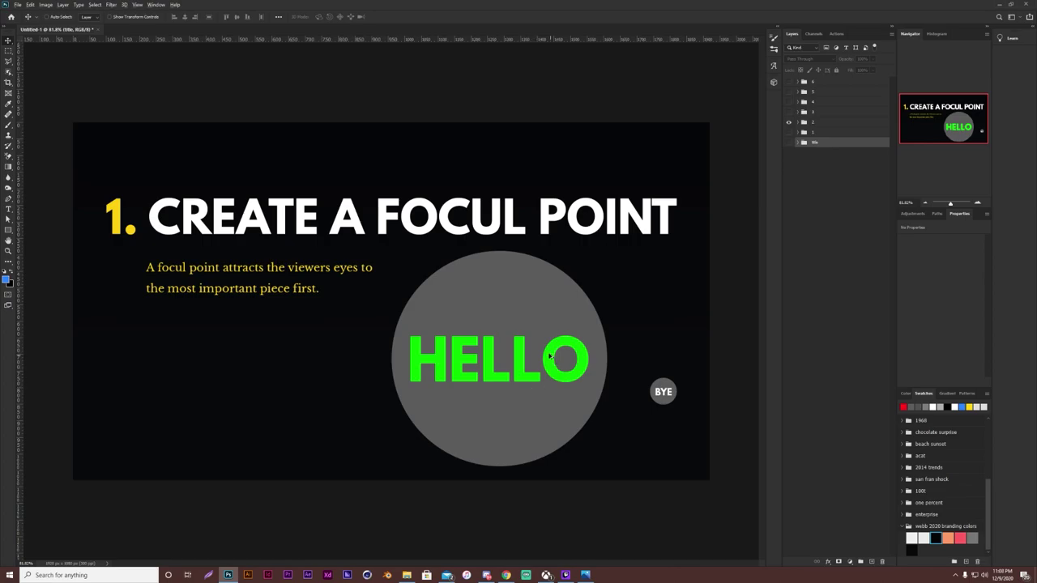
scroll(533, 394, up, 1)
scroll(516, 362, down, 1)
scroll(666, 393, up, 3)
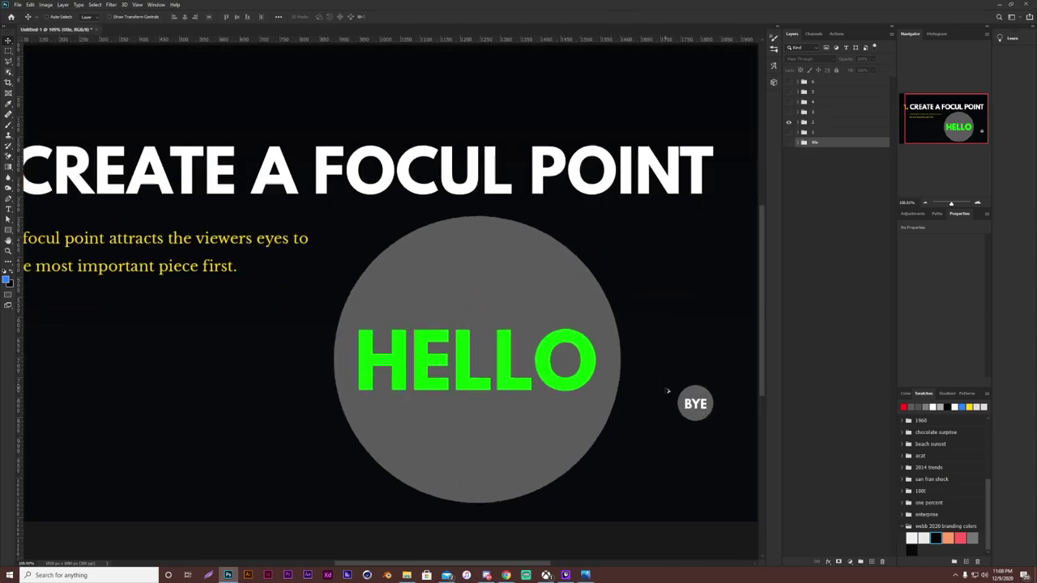
drag(637, 453, 412, 347)
- Zoom in and out repeatedly to examine the HELLO circle and BYE badge
scroll(412, 347, down, 2)
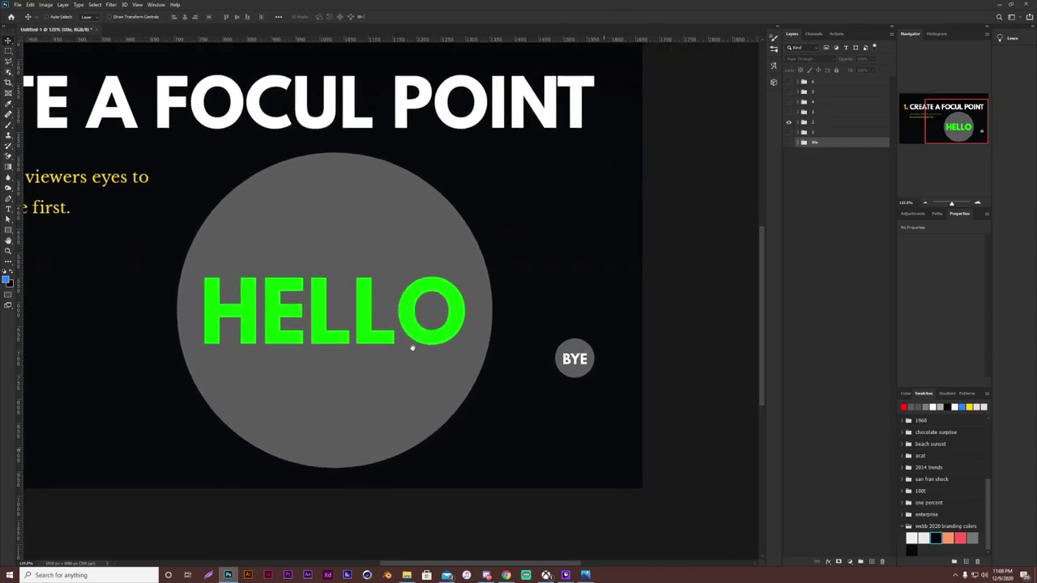
scroll(412, 362, down, 2)
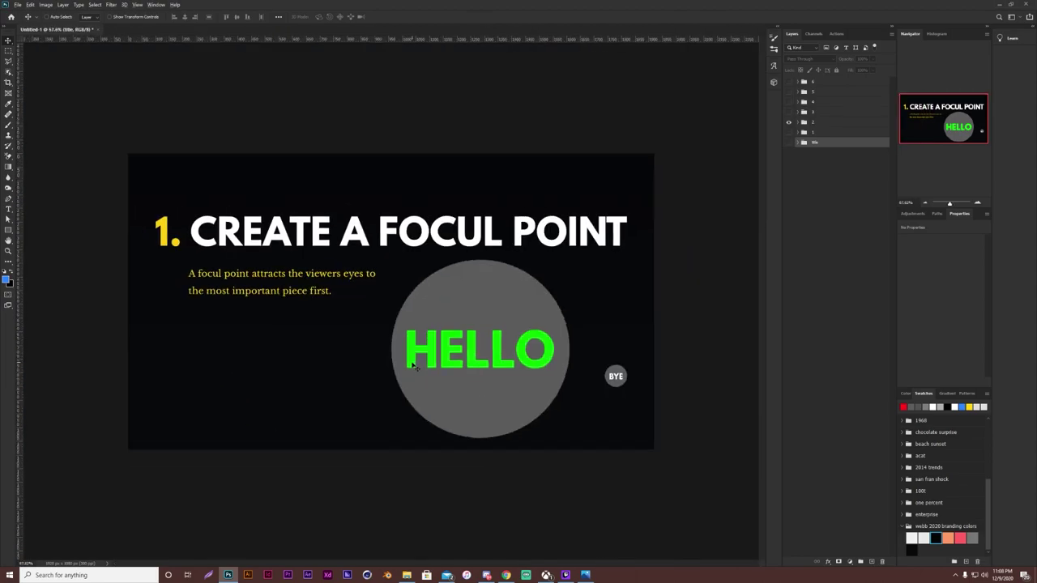
scroll(435, 365, up, 2)
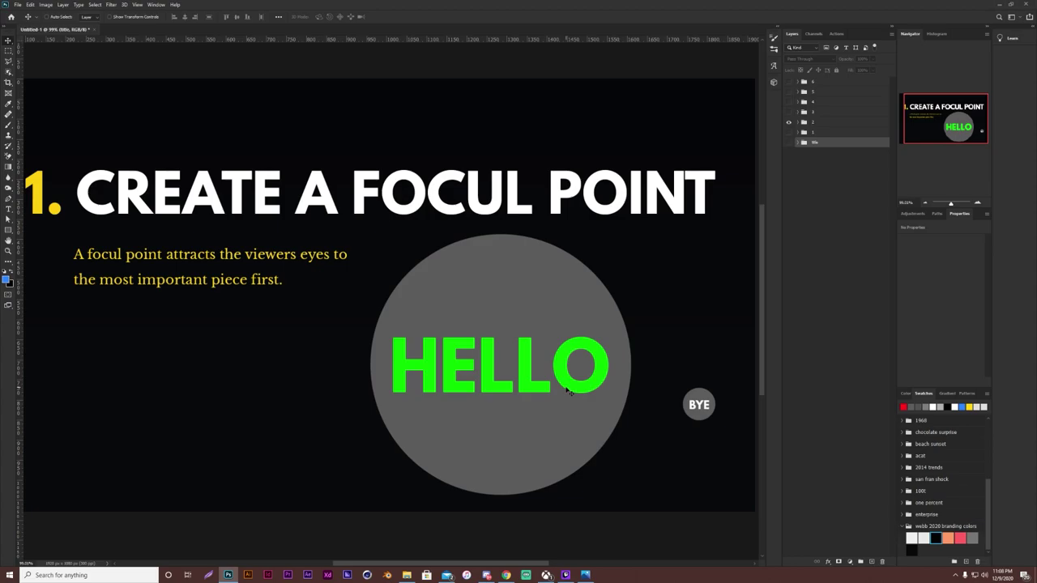
scroll(645, 430, up, 2)
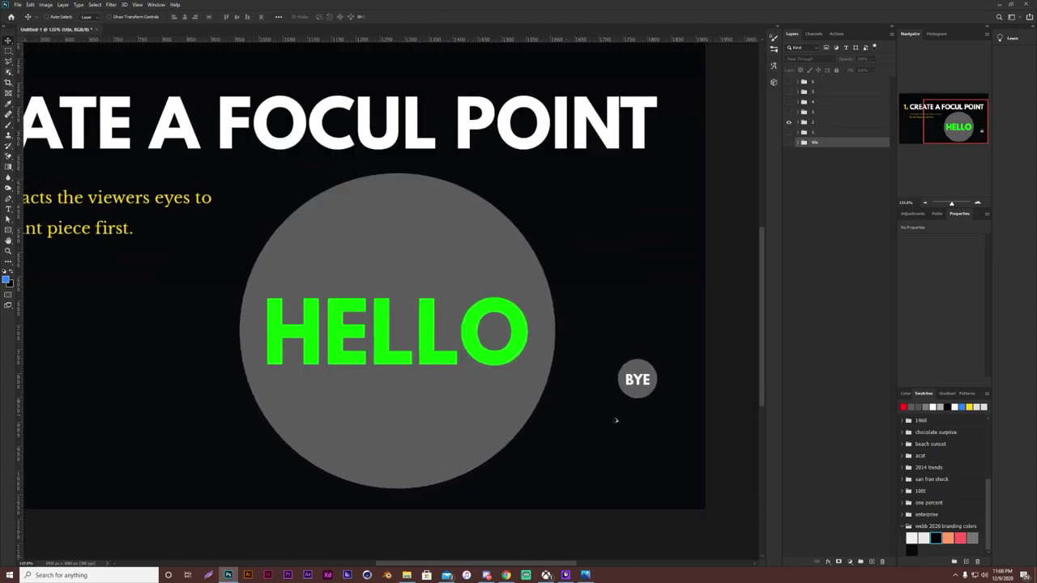
scroll(616, 419, up, 2)
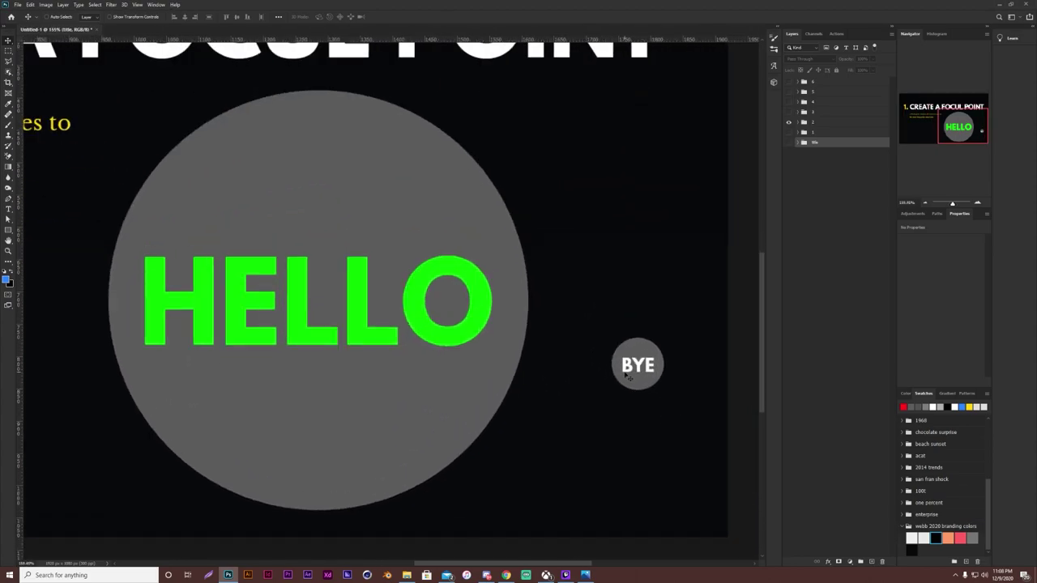
scroll(586, 284, down, 3)
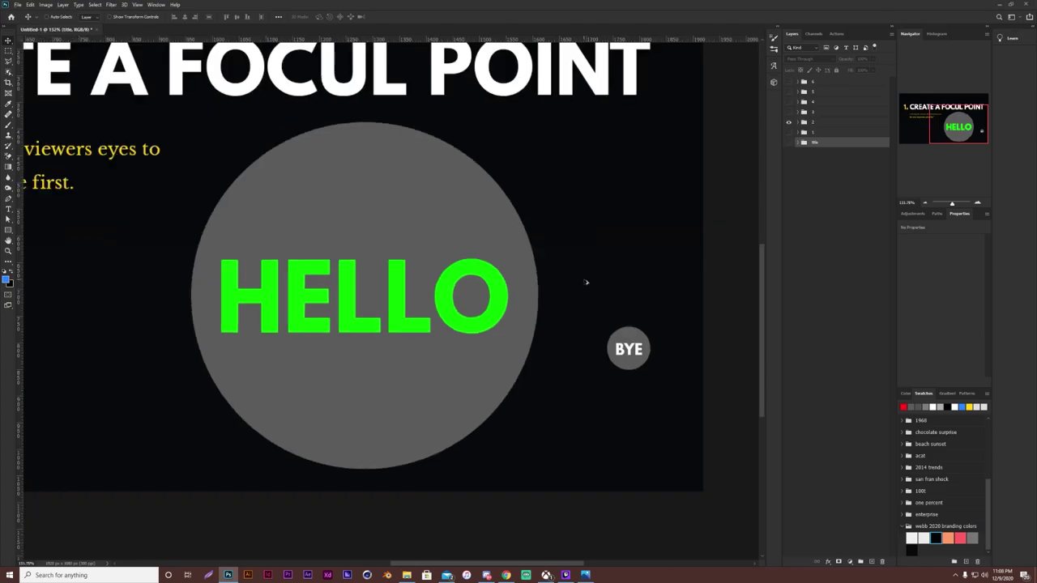
scroll(550, 246, up, 3)
scroll(692, 349, down, 2)
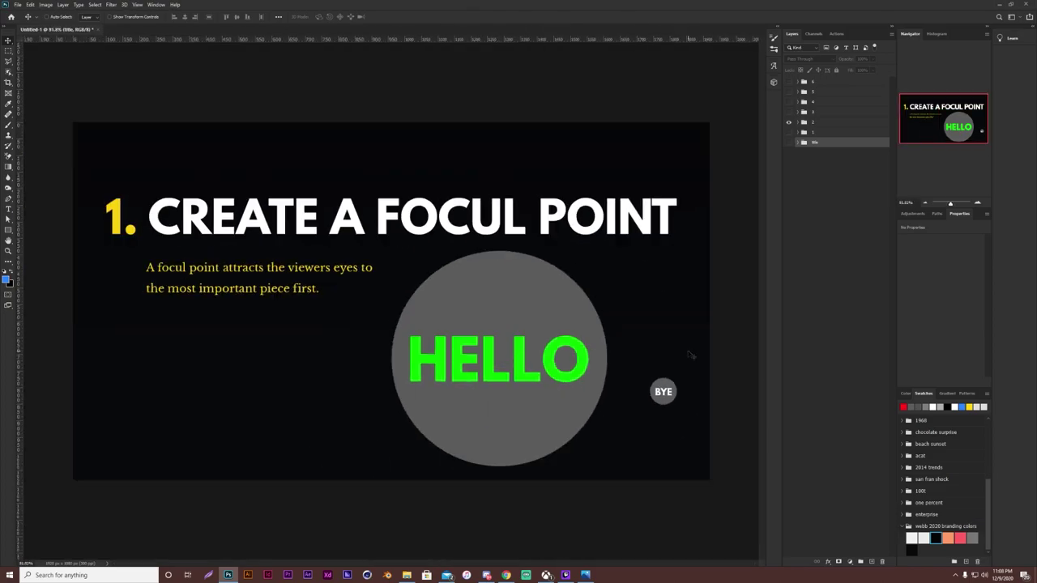
scroll(618, 456, up, 2)
scroll(613, 464, down, 1)
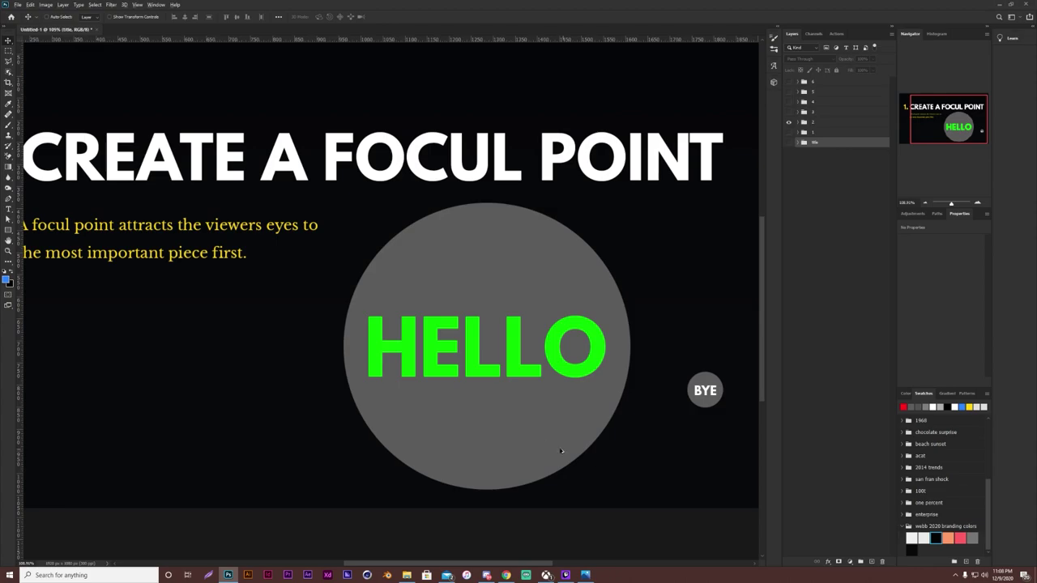
scroll(557, 452, down, 1)
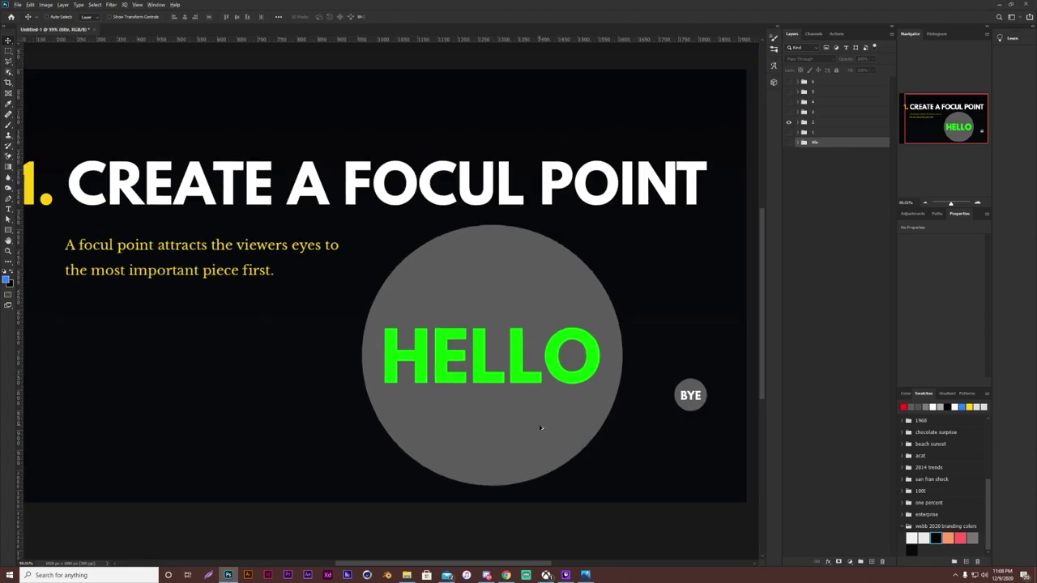
scroll(540, 427, down, 1)
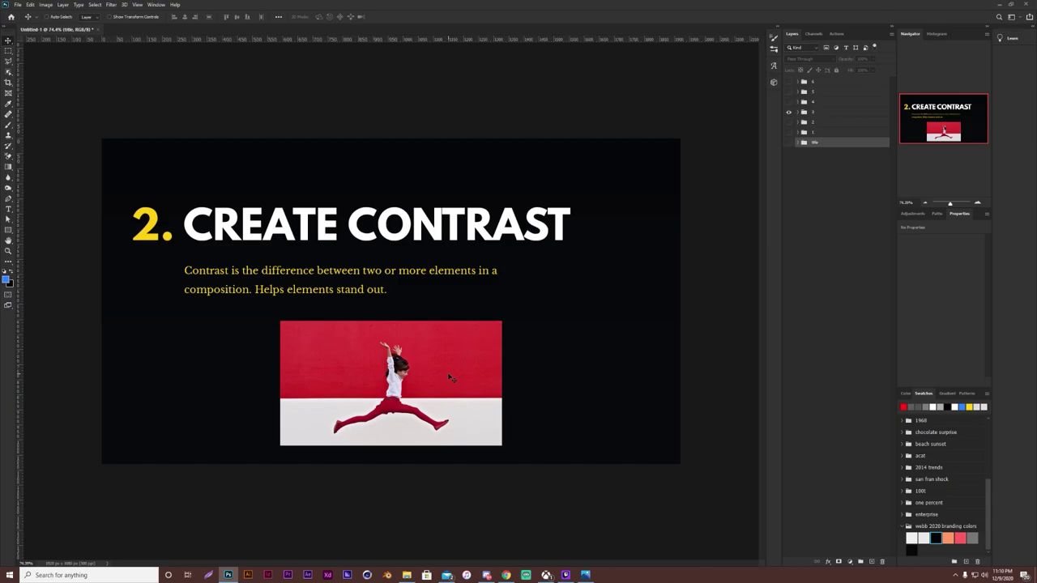
- Zoom into the red-and-white jumping girl photo on the 2. CREATE CONTRAST slide and back out
scroll(461, 467, up, 3)
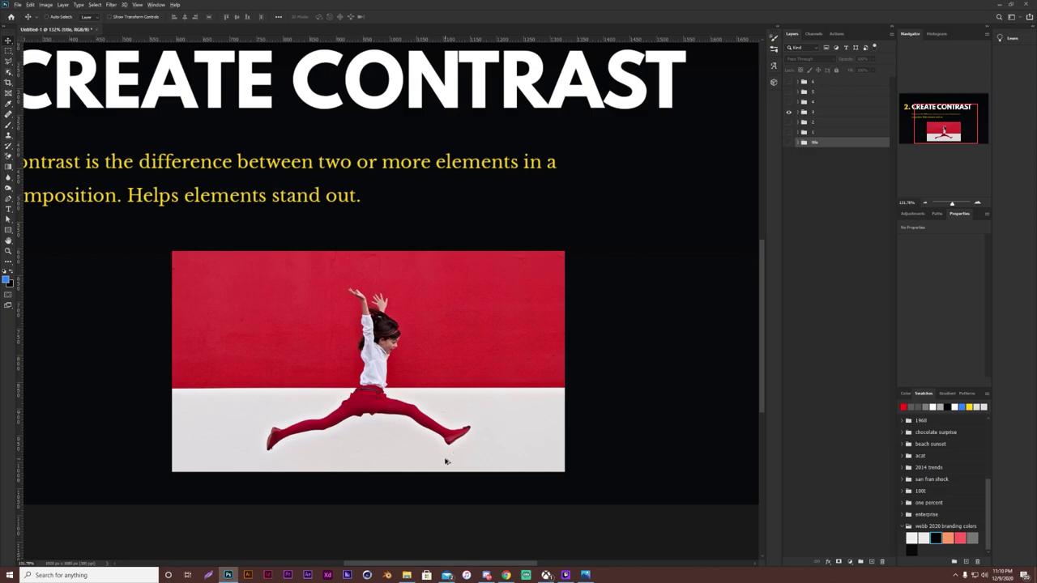
scroll(446, 460, up, 1)
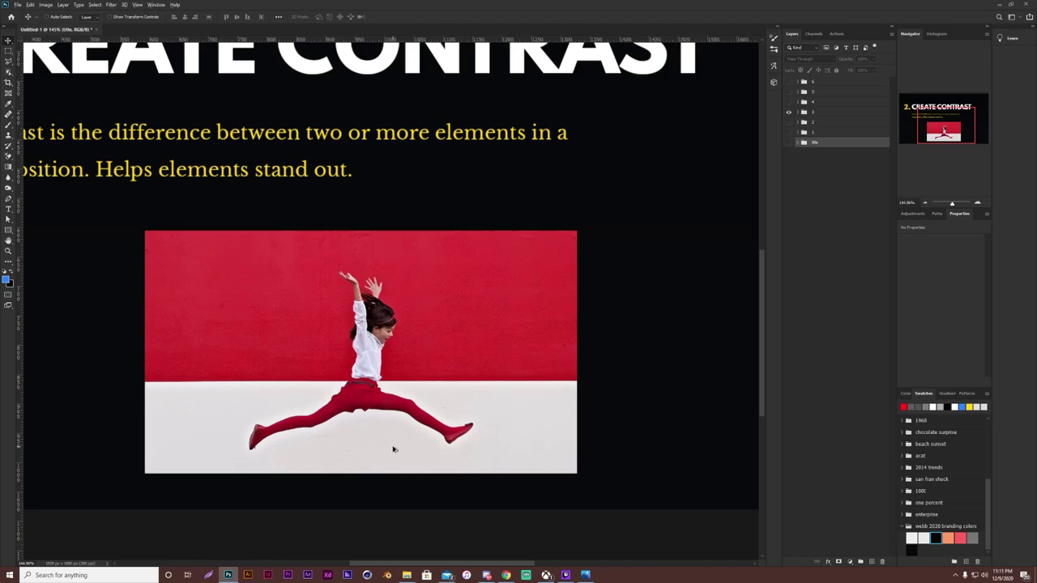
scroll(397, 454, up, 1)
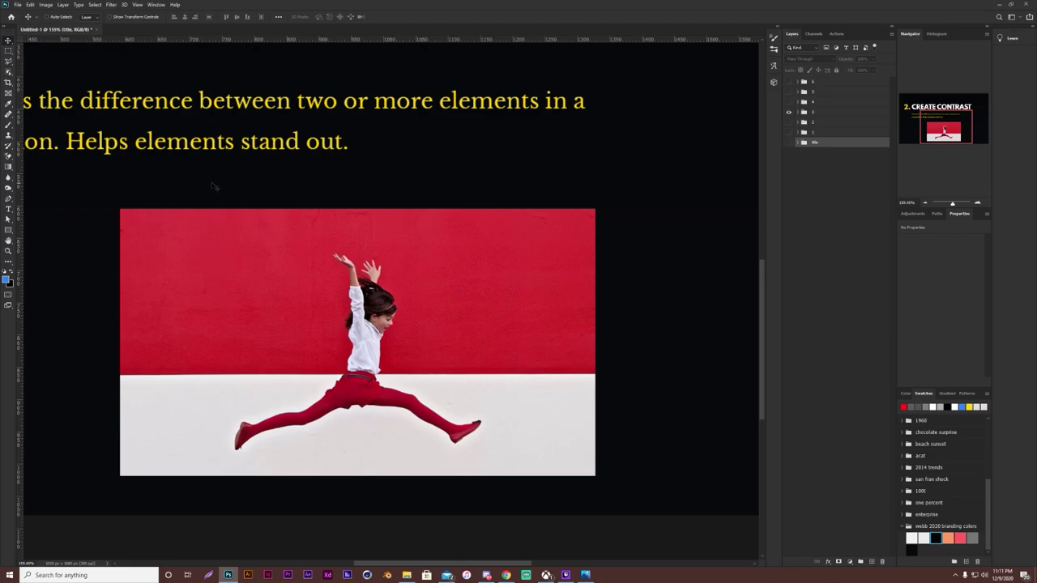
scroll(405, 441, down, 5)
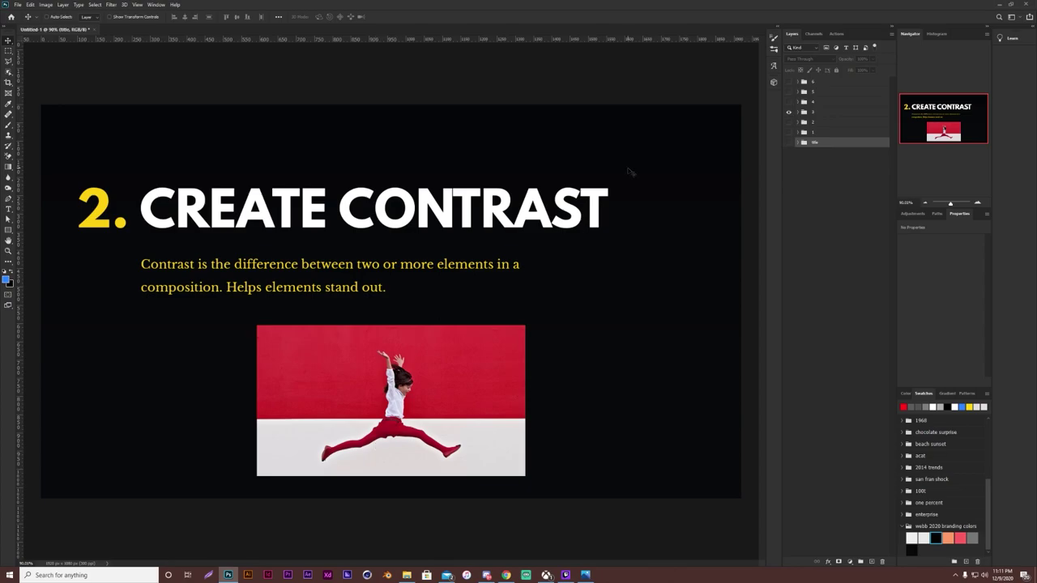
- Show the 3. BUILD HEIRARCHY slide and zoom in on its before/after example
click(790, 102)
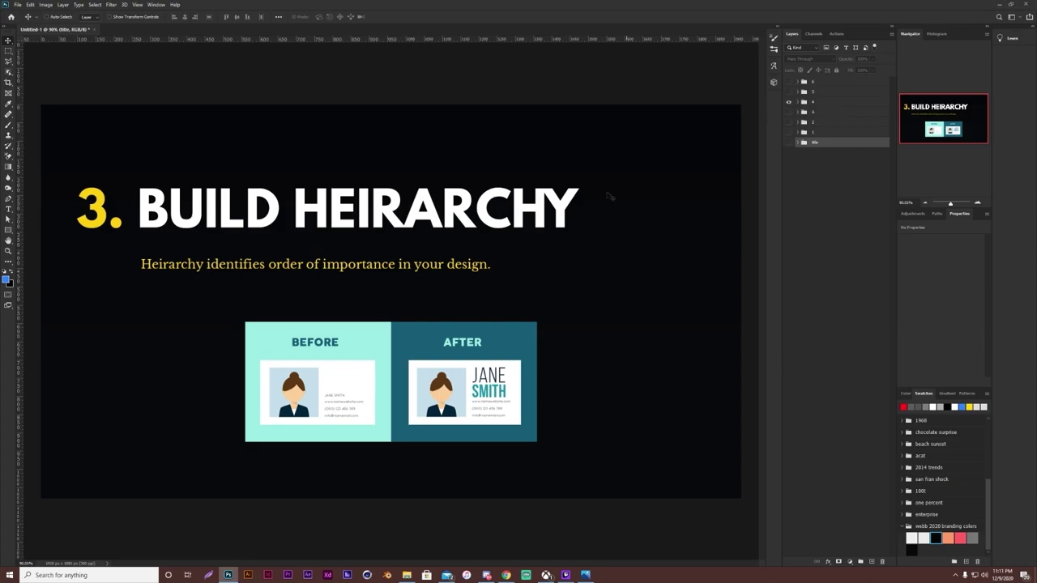
scroll(392, 482, up, 2)
scroll(353, 485, up, 1)
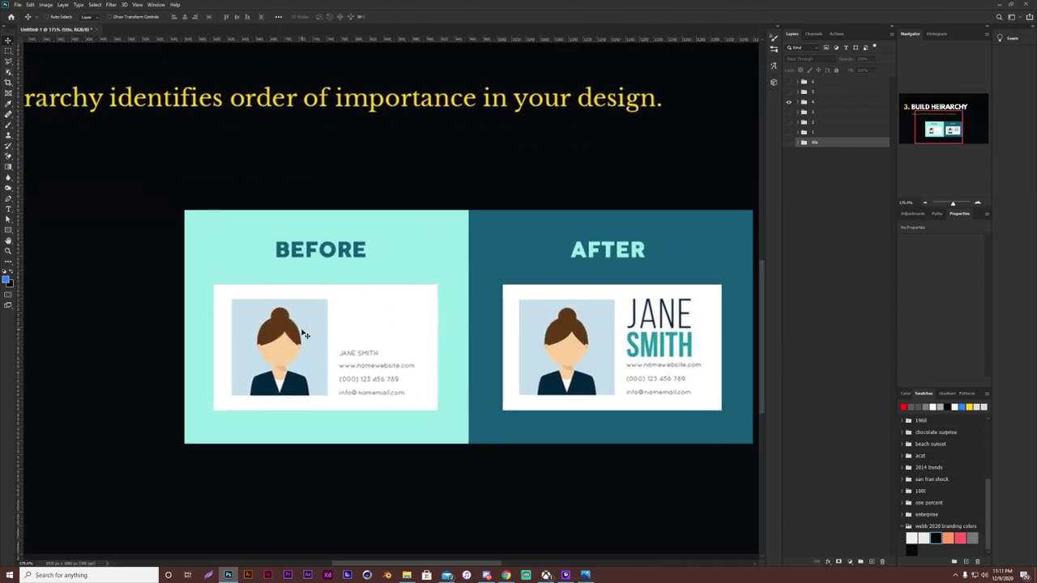
scroll(308, 348, up, 3)
scroll(359, 294, down, 1)
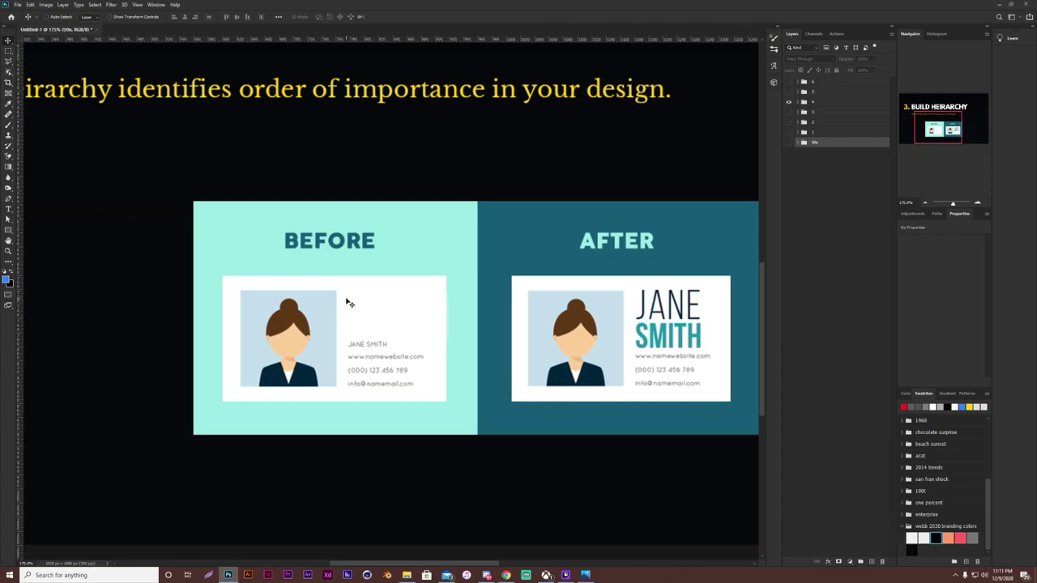
scroll(397, 279, up, 1)
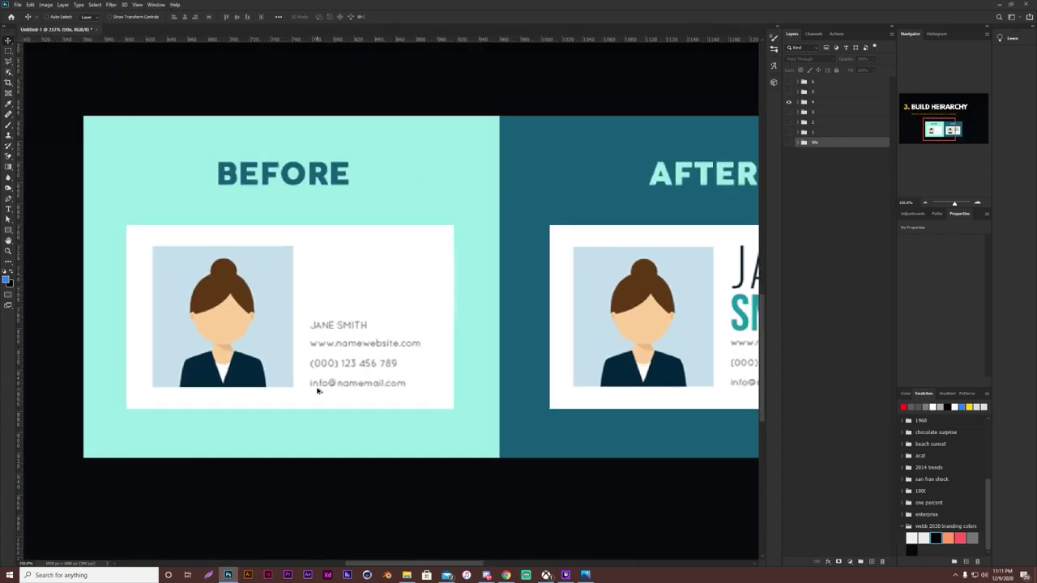
scroll(318, 391, up, 1)
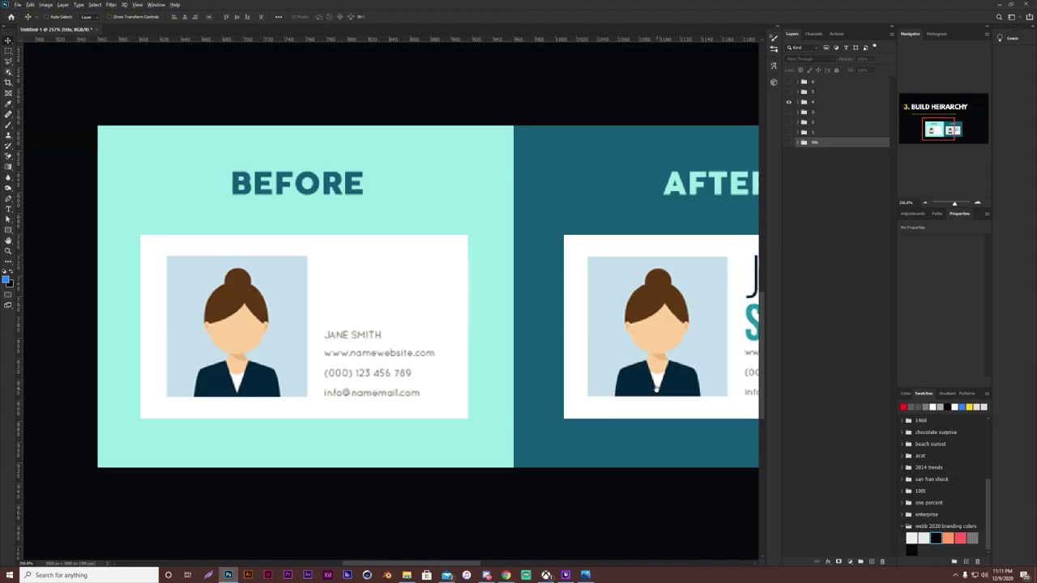
- Pan to the AFTER business card, inspect it, then fit the whole slide in view
drag(653, 390, 317, 378)
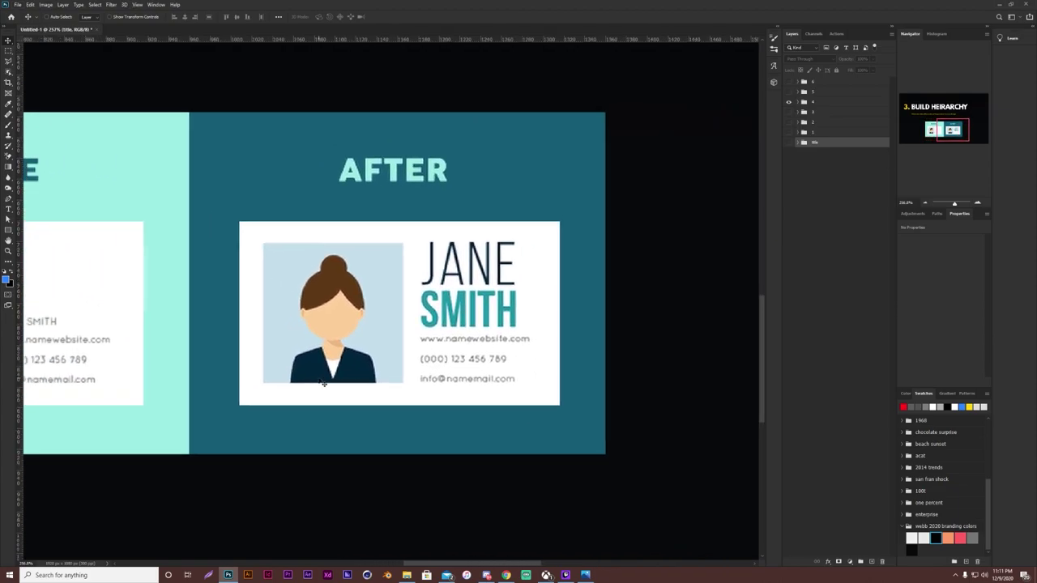
scroll(408, 268, down, 2)
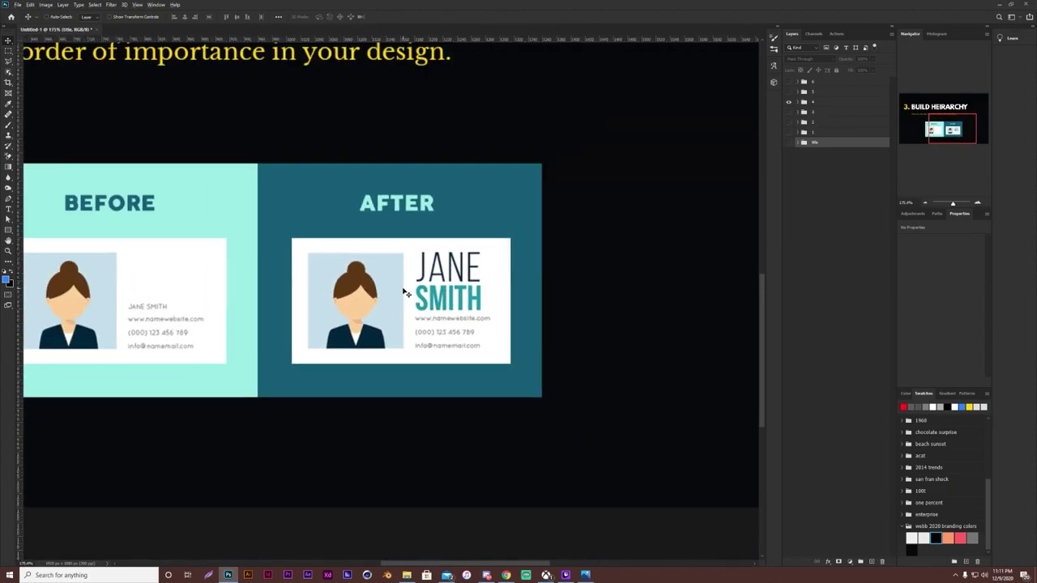
scroll(405, 294, up, 2)
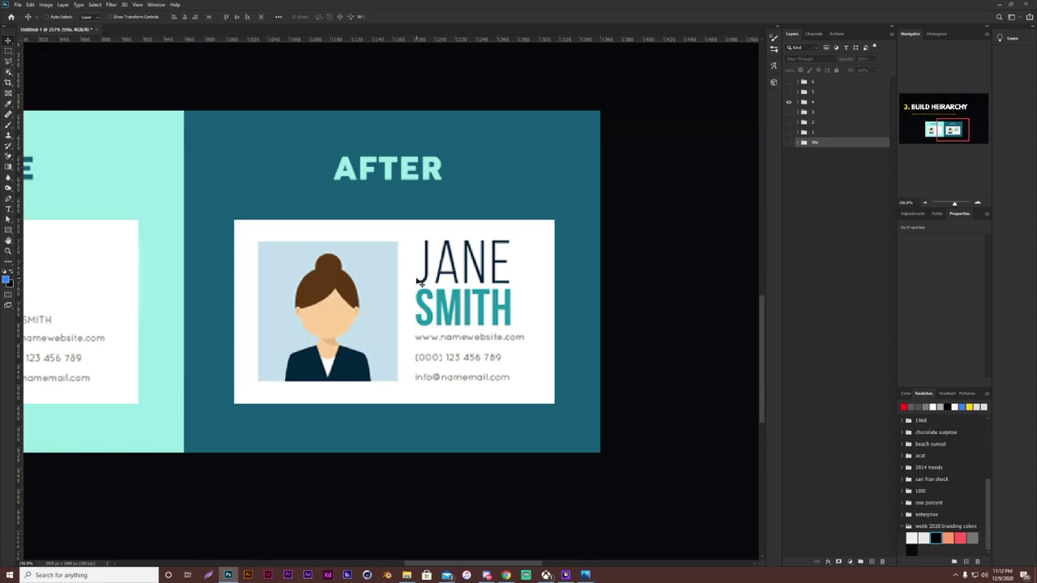
scroll(413, 287, down, 4)
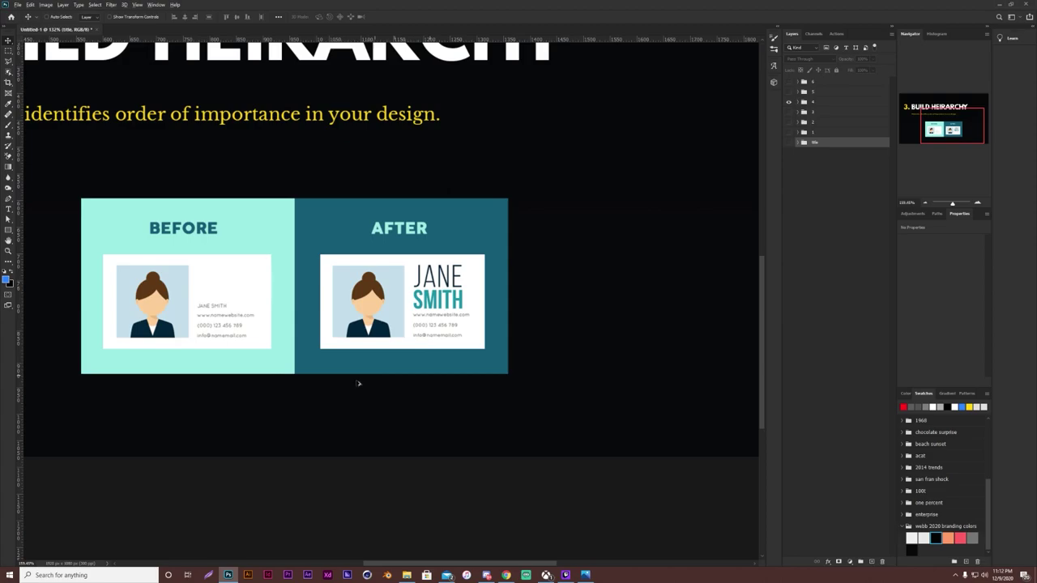
scroll(162, 354, up, 2)
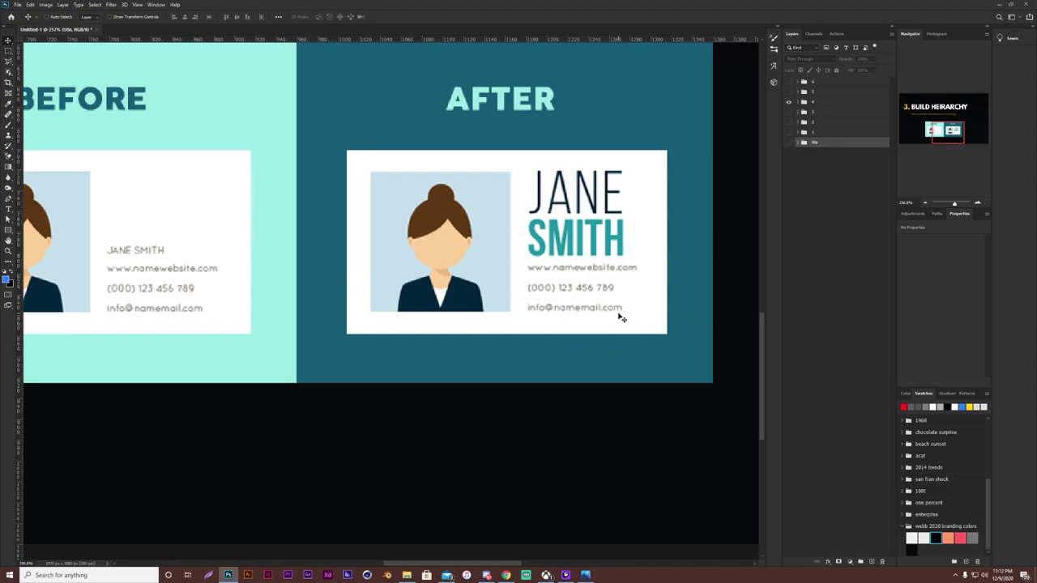
key(ctrl+0)
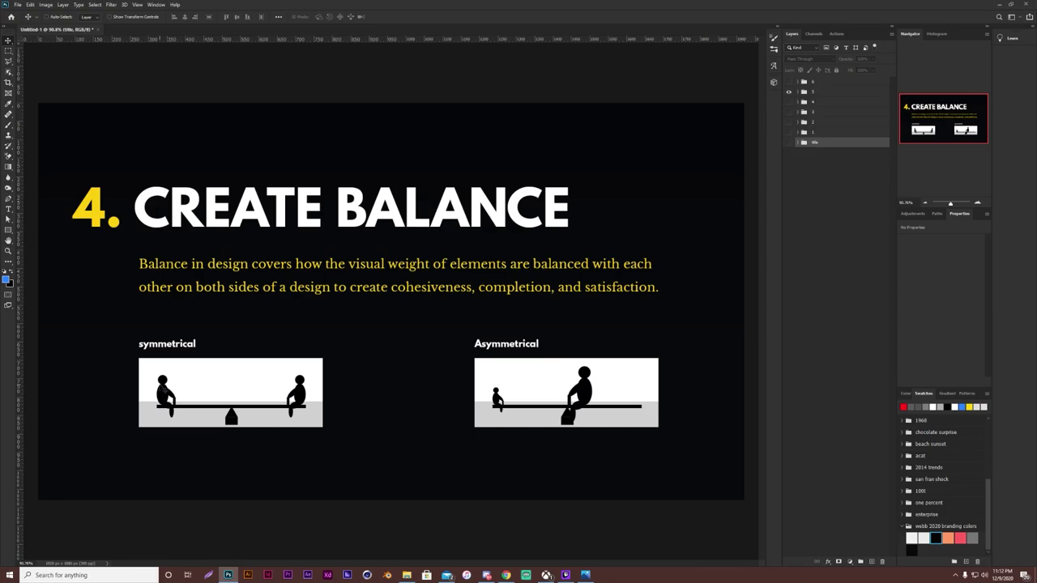
scroll(226, 459, up, 2)
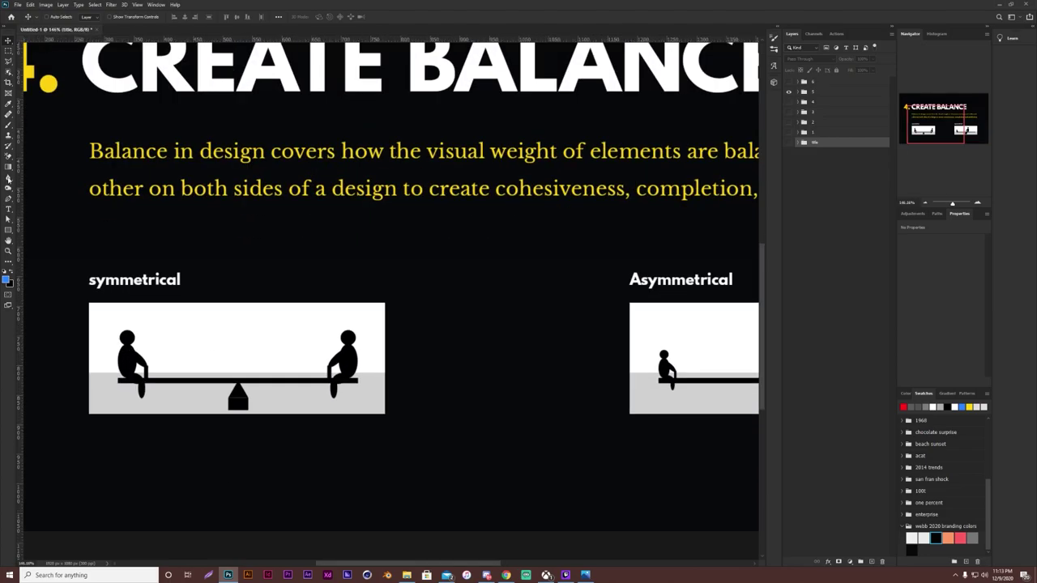
- Add a new layer above layer 5 and paint a blue vertical line through the symmetrical seesaw pivot
key(b)
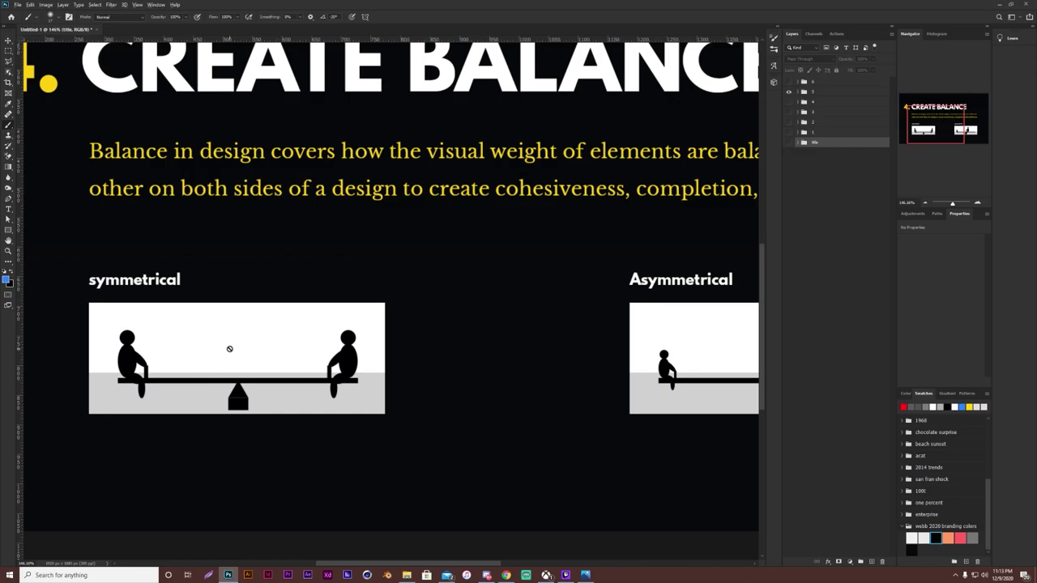
click(814, 93)
click(871, 562)
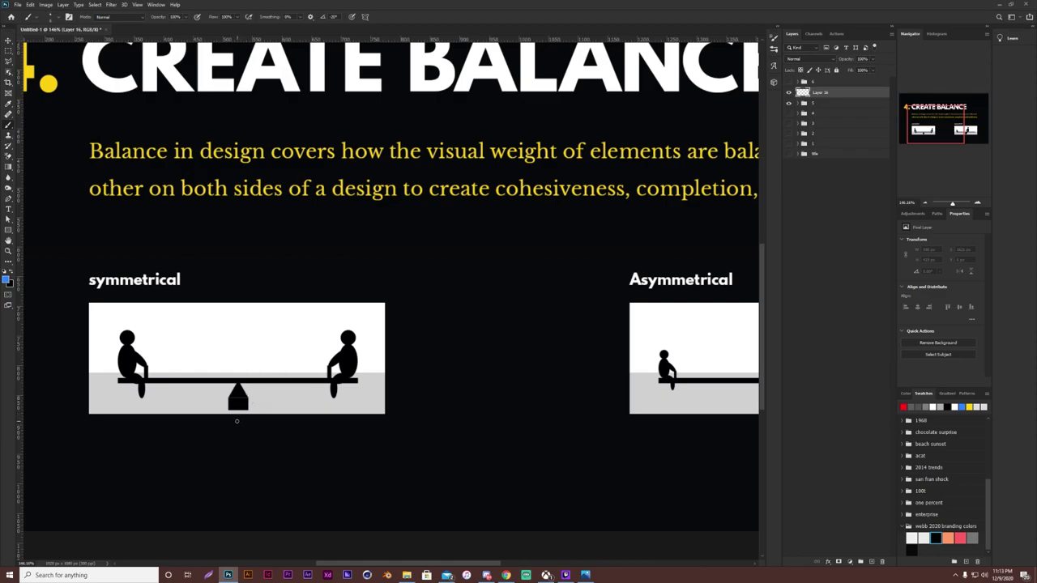
drag(237, 421, 237, 277)
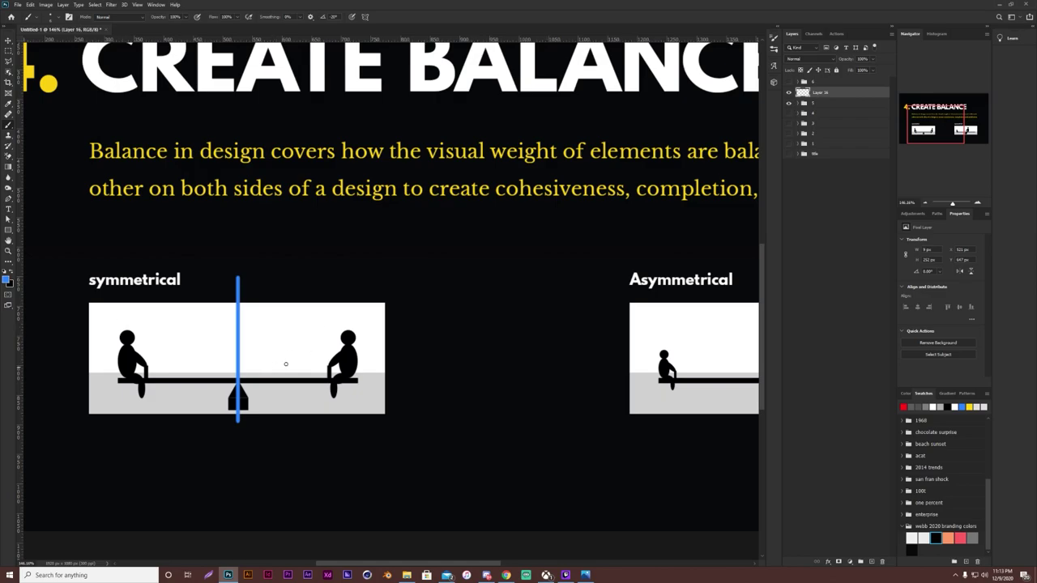
- Paint a blue vertical line through the asymmetrical seesaw pivot, undoing a stray line
scroll(285, 363, right, 6)
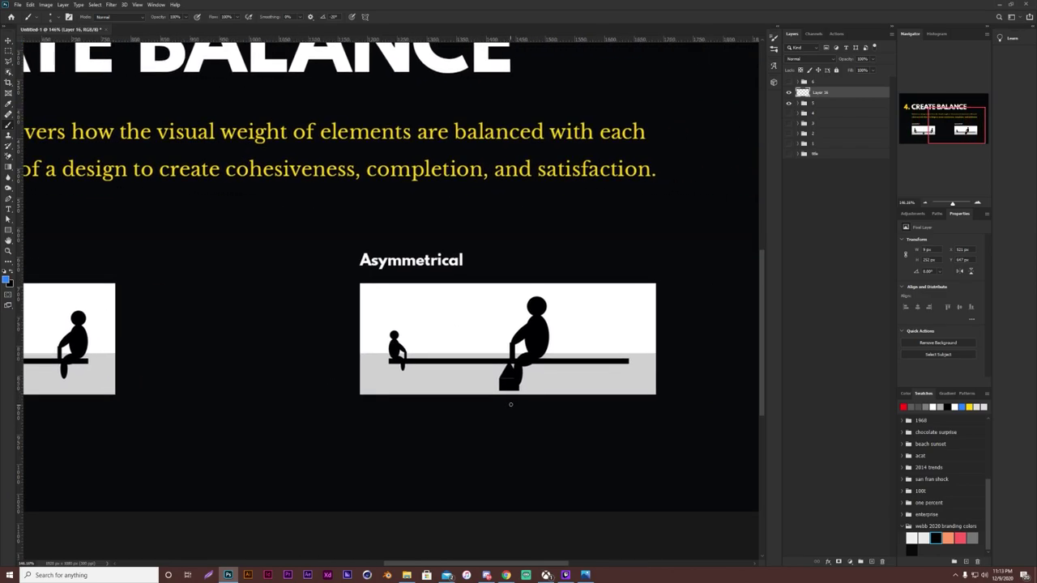
shift+click(510, 404)
key(ctrl+z)
drag(508, 405, 510, 260)
key(ctrl+0)
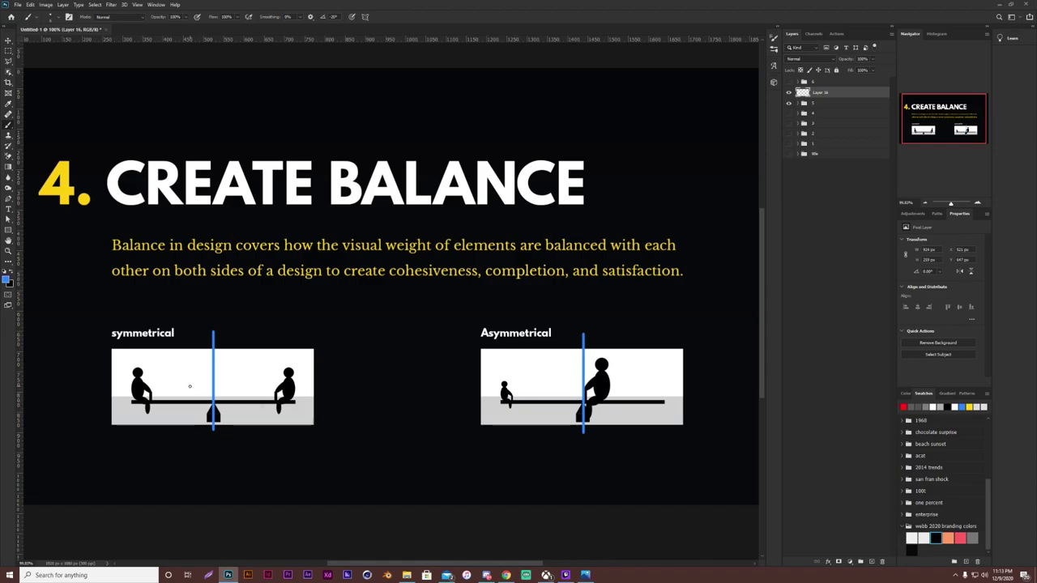
- Zoom out to show the whole 5. REPETITION slide with its VICTORY and WELCOME graphics
scroll(230, 377, down, 1)
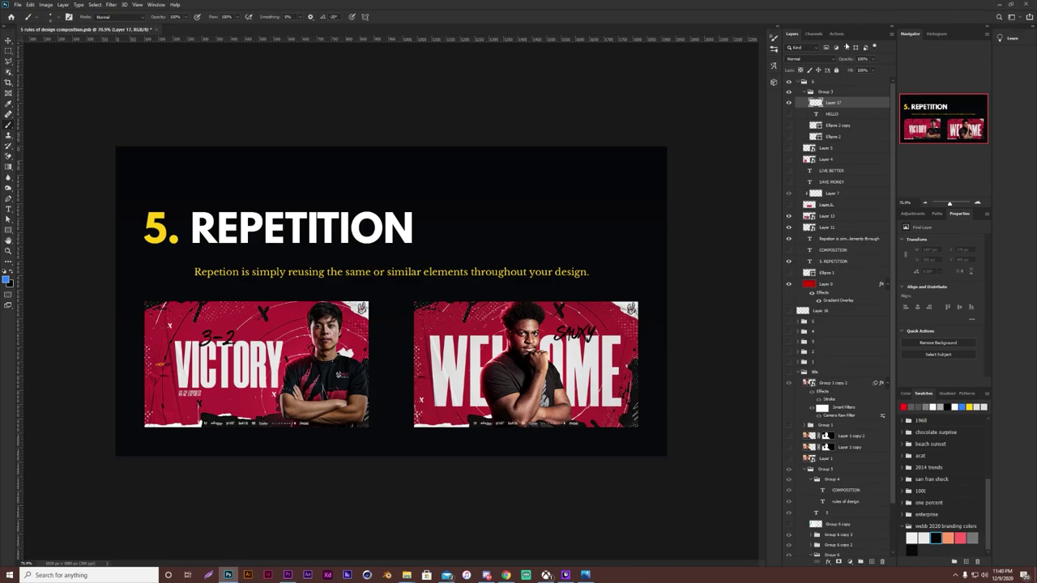
- Zoom in and paint a curved blue arrow with an arrowhead between the VICTORY and WELCOME images
scroll(391, 300, up, 3)
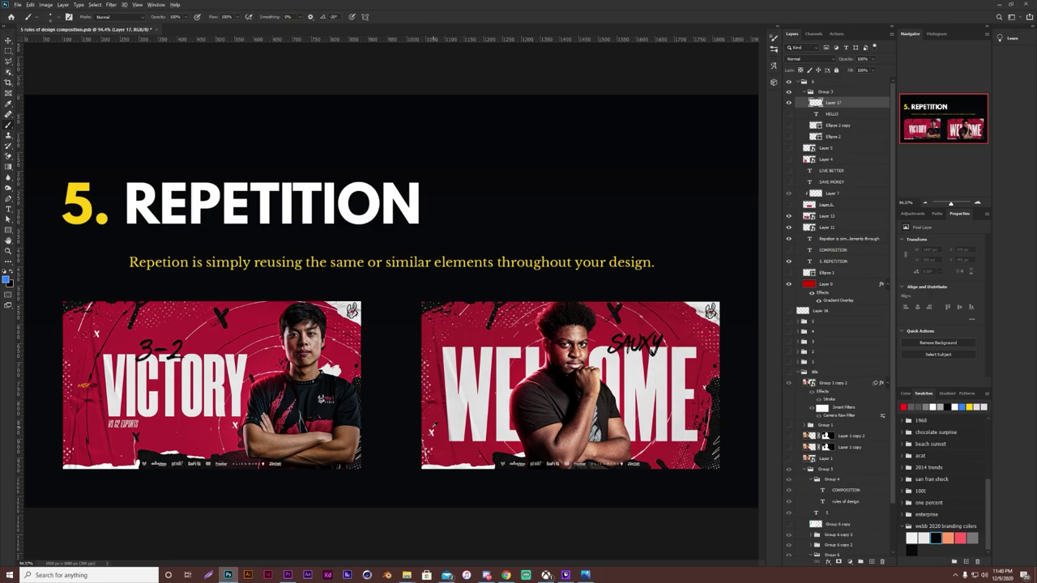
scroll(408, 422, up, 2)
scroll(407, 413, up, 2)
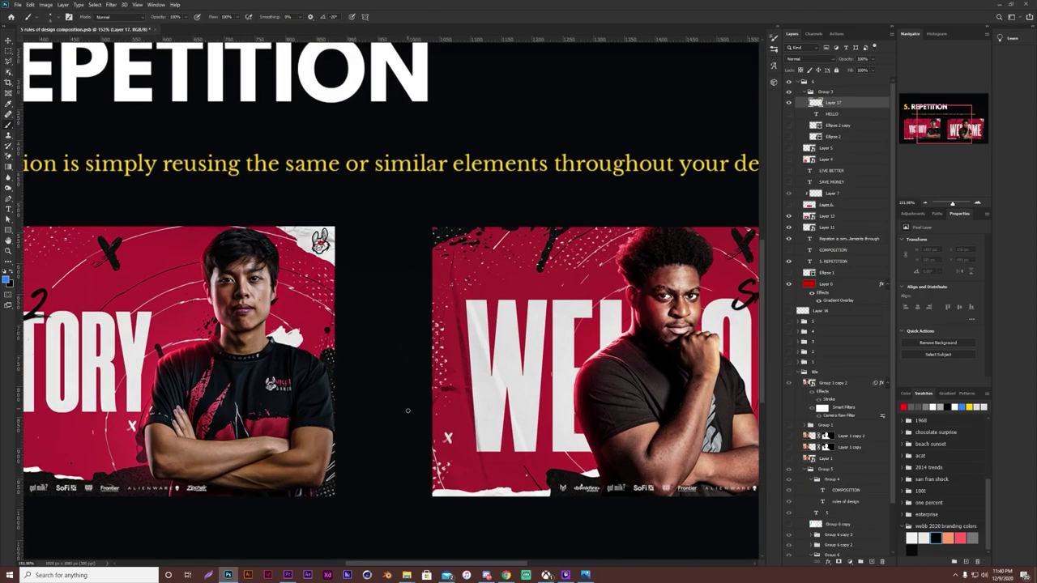
mouse_move(405, 420)
mouse_down()
mouse_move(428, 369)
mouse_move(430, 389)
mouse_up()
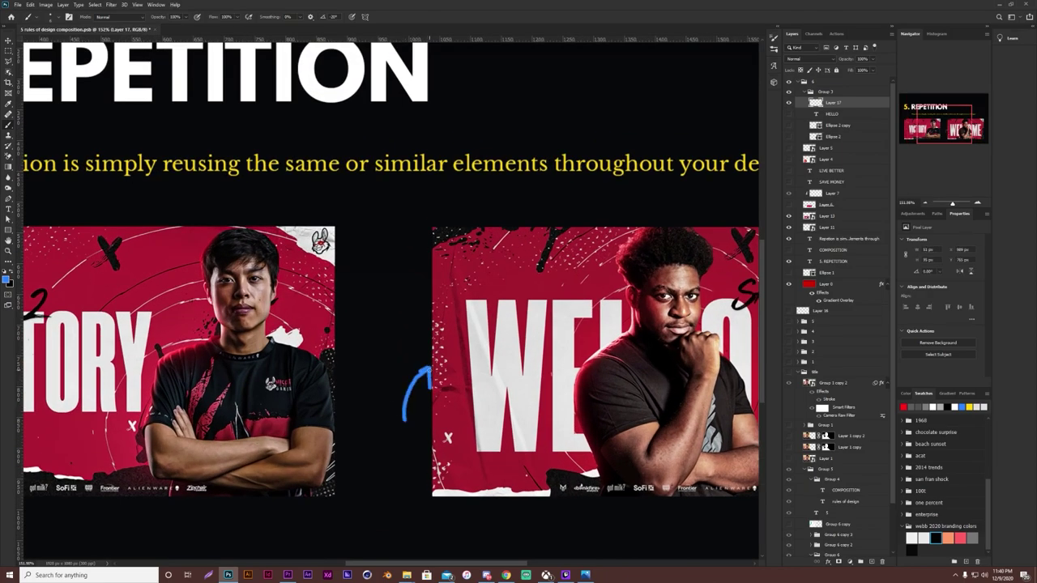
scroll(391, 384, down, 2)
mouse_move(360, 319)
mouse_down()
mouse_move(374, 307)
mouse_move(359, 319)
mouse_move(382, 324)
mouse_up()
scroll(389, 357, down, 2)
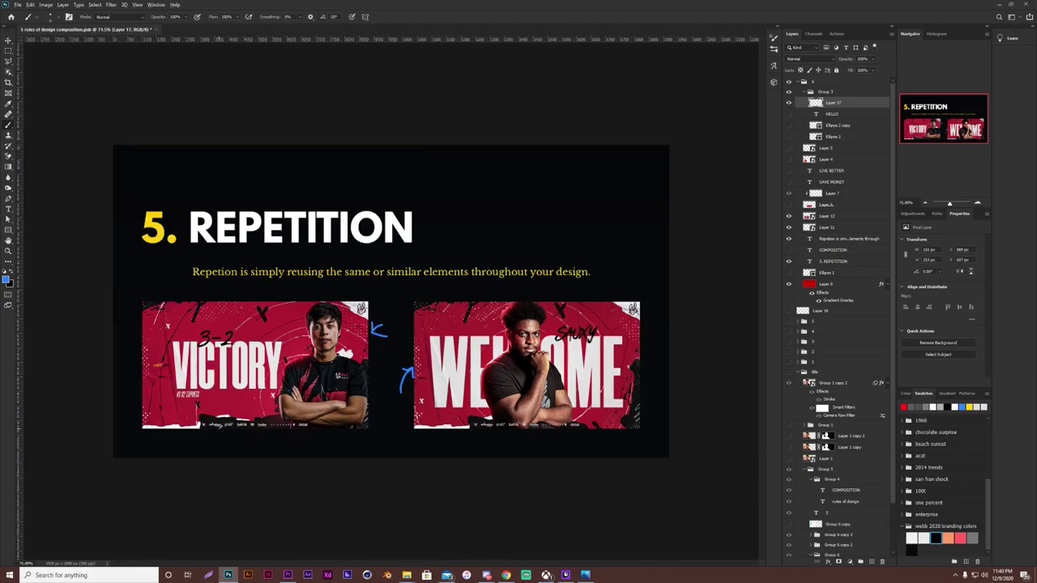
scroll(226, 419, up, 2)
scroll(285, 377, down, 2)
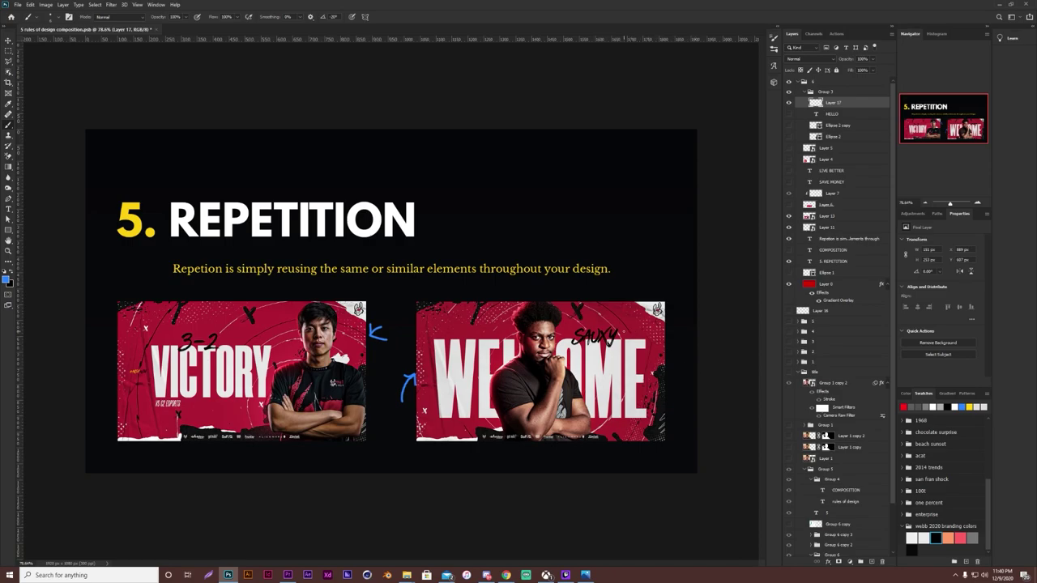
- Paint blue arrows at the WELCOME lettering, the black X on VICTORY and the X above SAUXY
mouse_move(622, 332)
mouse_down()
mouse_move(636, 326)
mouse_move(684, 354)
mouse_move(637, 354)
mouse_move(666, 365)
mouse_up()
mouse_move(283, 351)
mouse_down()
mouse_move(225, 337)
mouse_move(234, 345)
mouse_up()
mouse_move(275, 317)
mouse_down()
mouse_move(254, 315)
mouse_move(316, 344)
mouse_up()
mouse_move(591, 312)
mouse_down()
mouse_move(617, 322)
mouse_move(609, 316)
mouse_up()
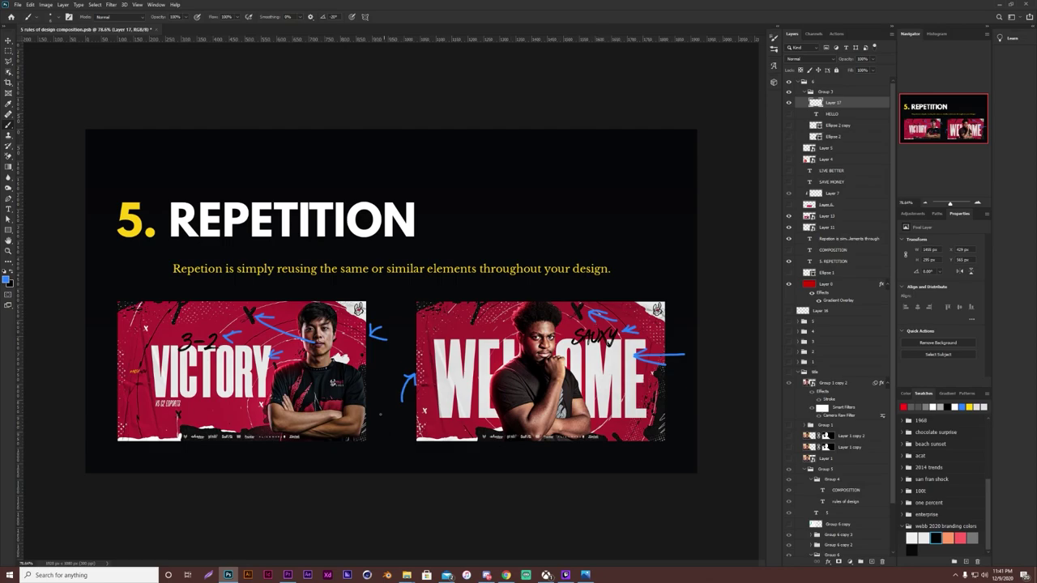
drag(255, 317, 258, 330)
scroll(468, 411, up, 3)
scroll(469, 411, down, 2)
- Point blue arrows at both logo strips, then draw a blue arc over the head in WELCOME
mouse_move(551, 461)
mouse_down()
mouse_move(529, 479)
mouse_move(547, 459)
mouse_up()
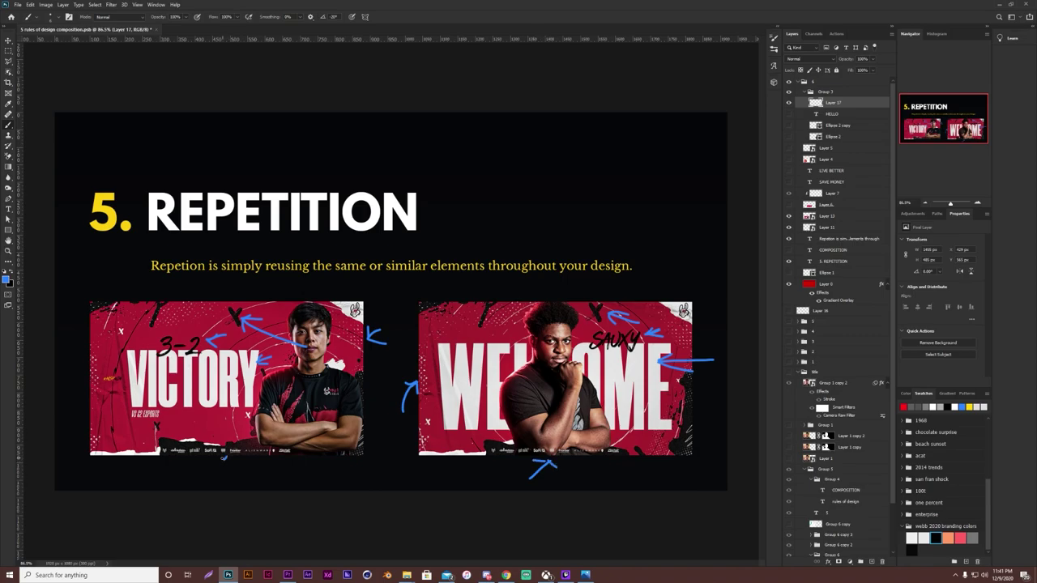
mouse_move(223, 457)
mouse_down()
mouse_move(215, 469)
mouse_move(217, 455)
mouse_move(235, 472)
mouse_up()
scroll(389, 284, up, 3)
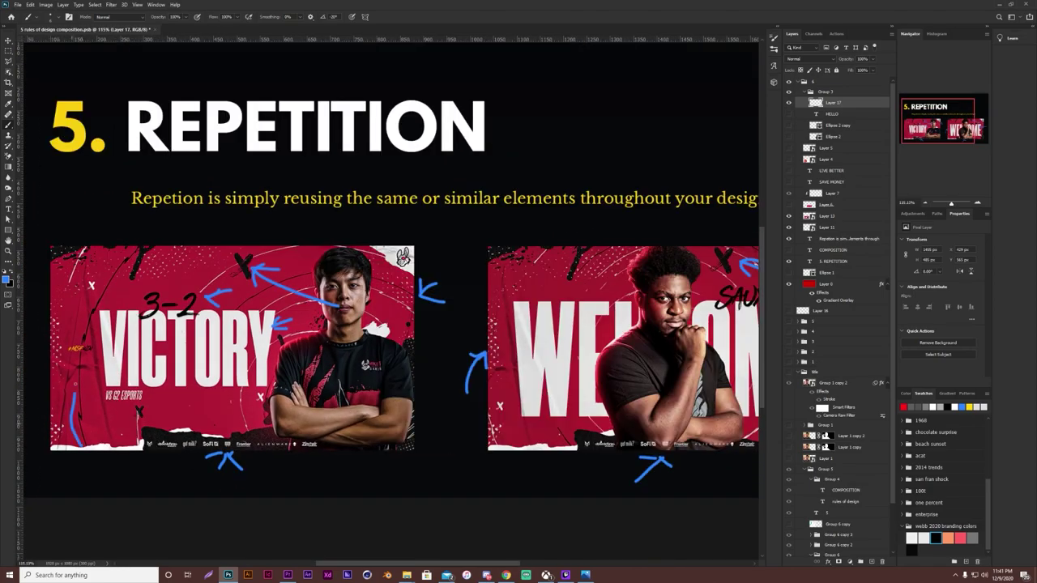
drag(684, 358, 455, 387)
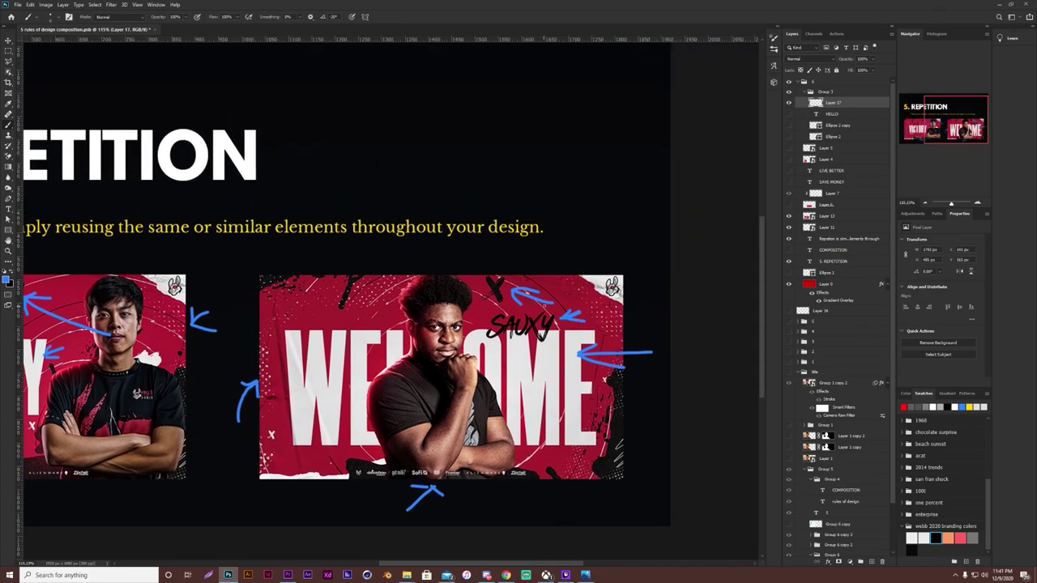
mouse_move(554, 295)
mouse_down()
mouse_move(486, 268)
mouse_move(387, 279)
mouse_move(355, 301)
mouse_up()
scroll(355, 301, down, 3)
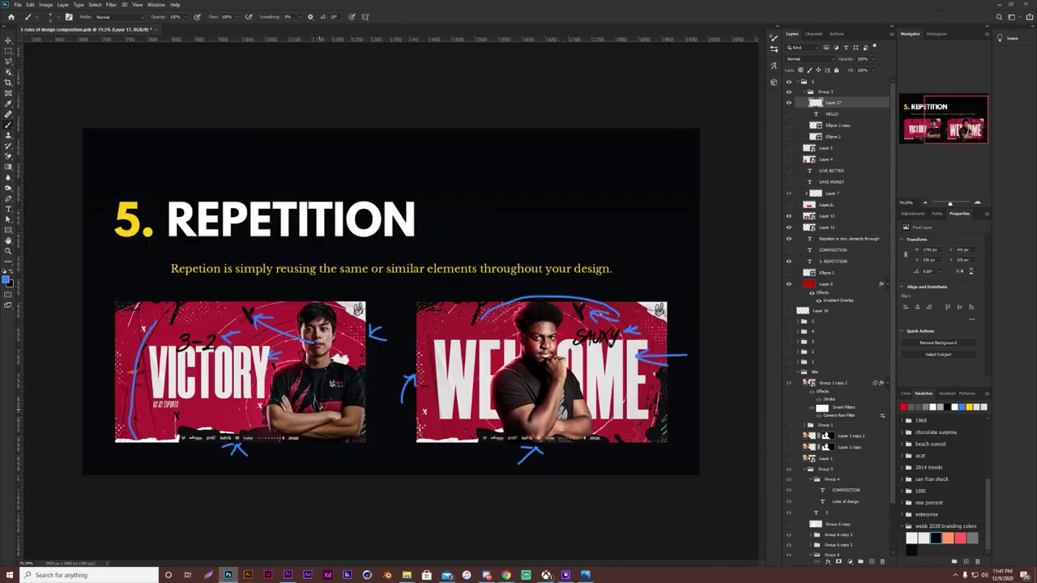
scroll(354, 335, up, 2)
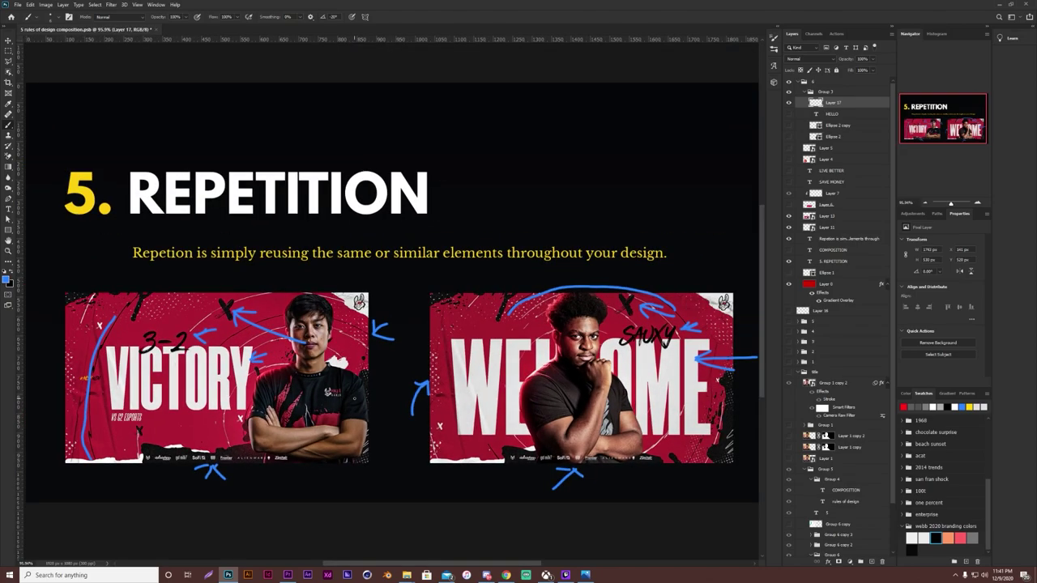
scroll(310, 391, down, 2)
scroll(311, 392, up, 3)
scroll(310, 392, down, 2)
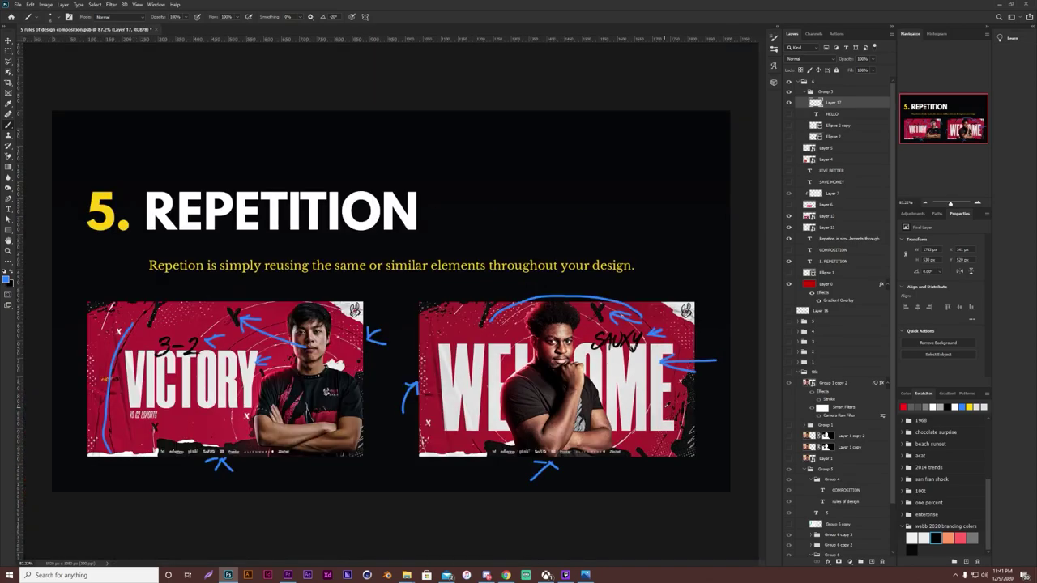
- Switch to a larger round brush preset and paint a blue dot on the VICTORY corner logo
scroll(531, 386, up, 3)
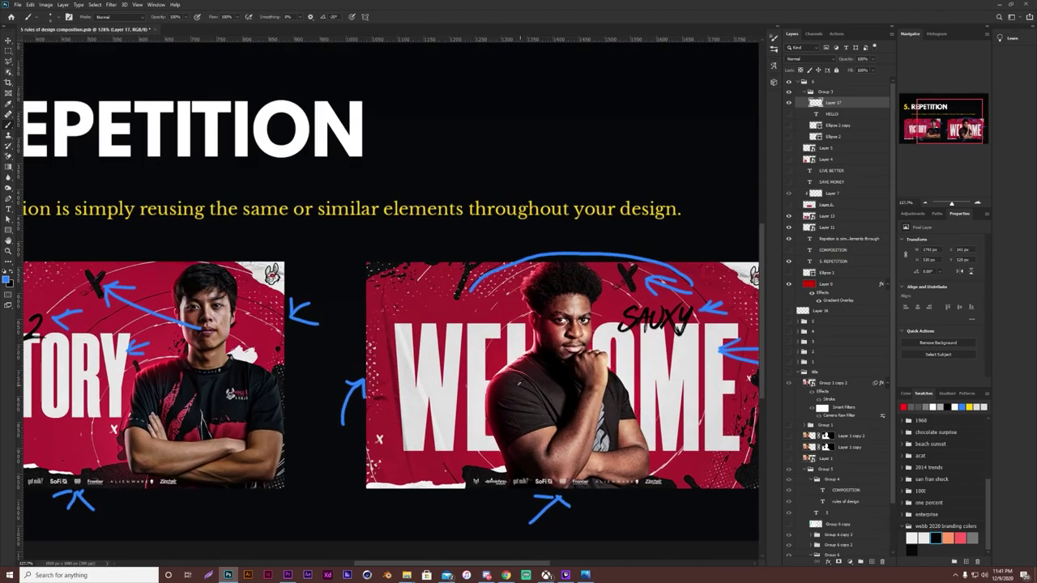
right_click(271, 278)
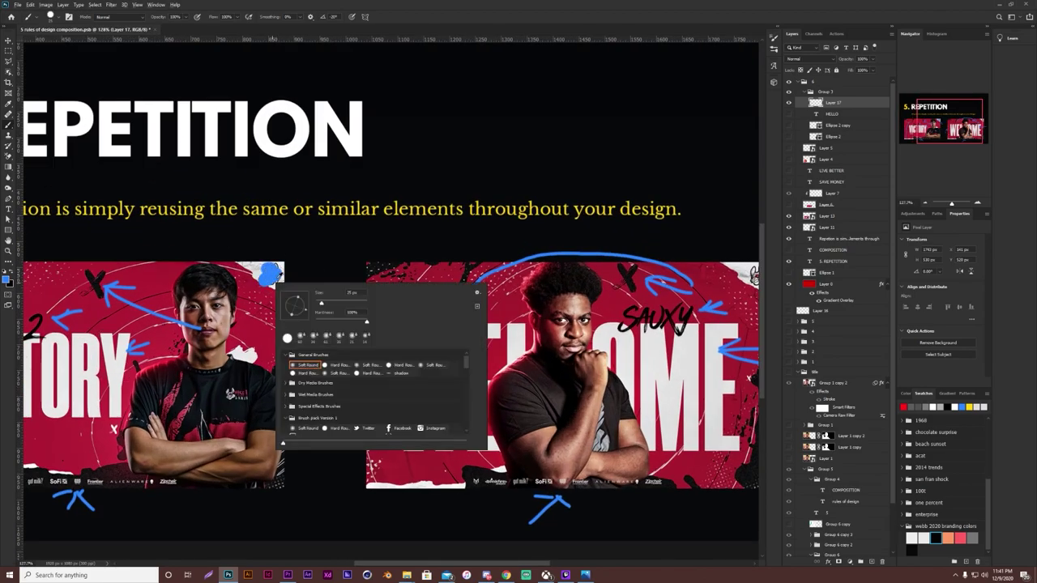
click(272, 277)
scroll(446, 478, down, 2)
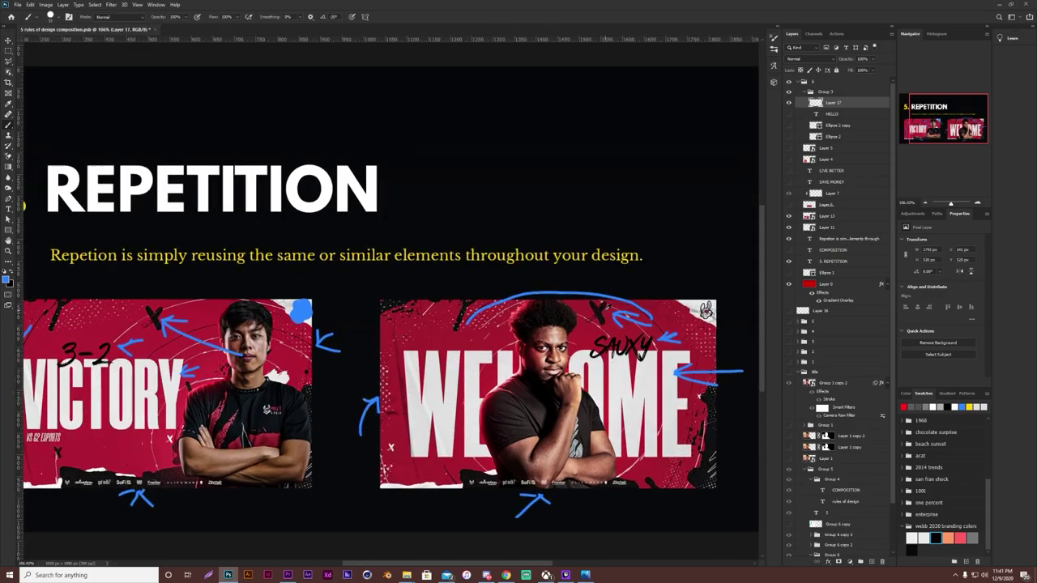
scroll(498, 442, down, 2)
scroll(498, 443, up, 1)
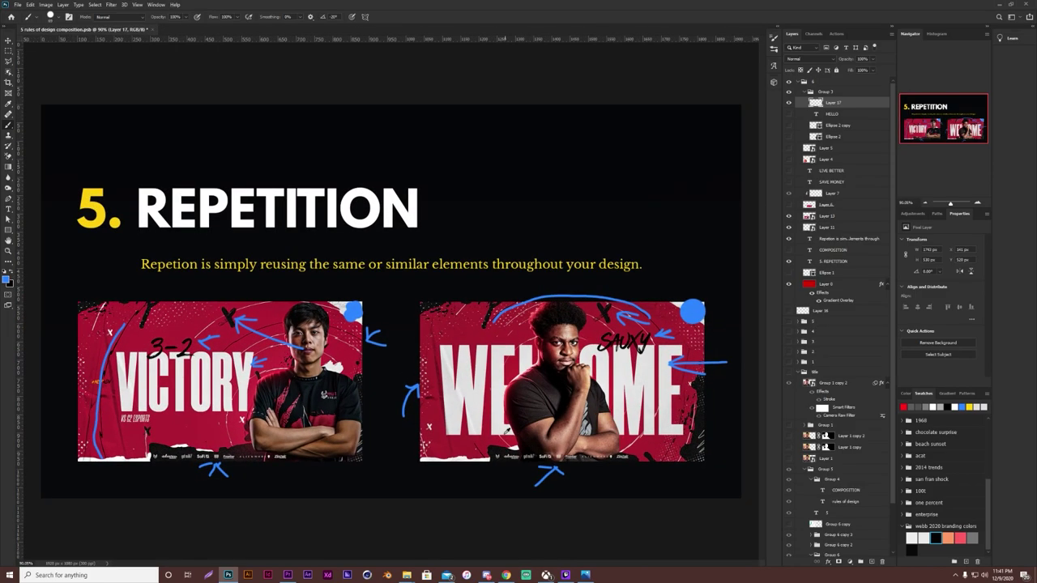
scroll(498, 442, down, 1)
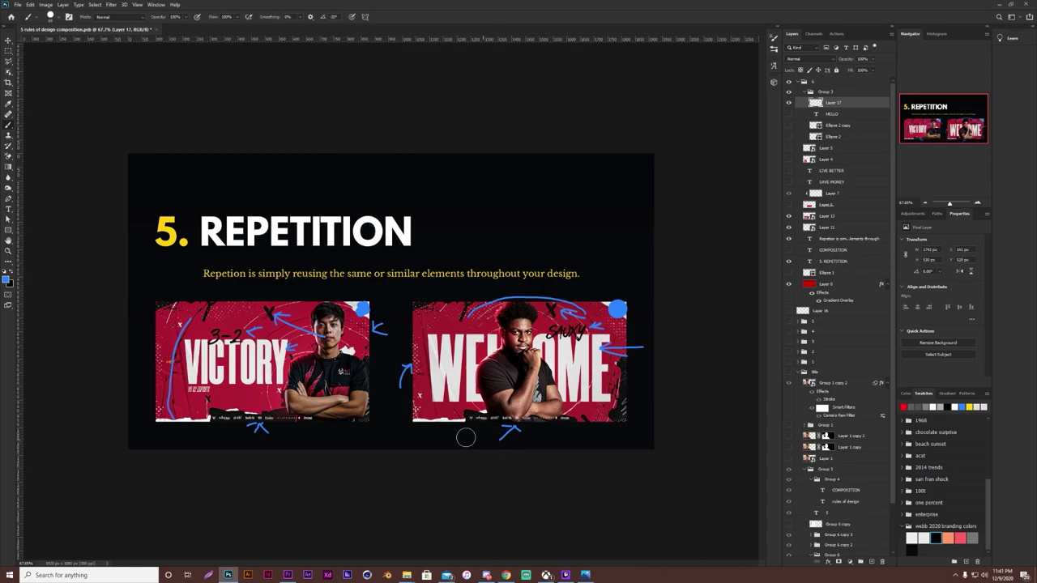
click(345, 373)
scroll(390, 300, up, 3)
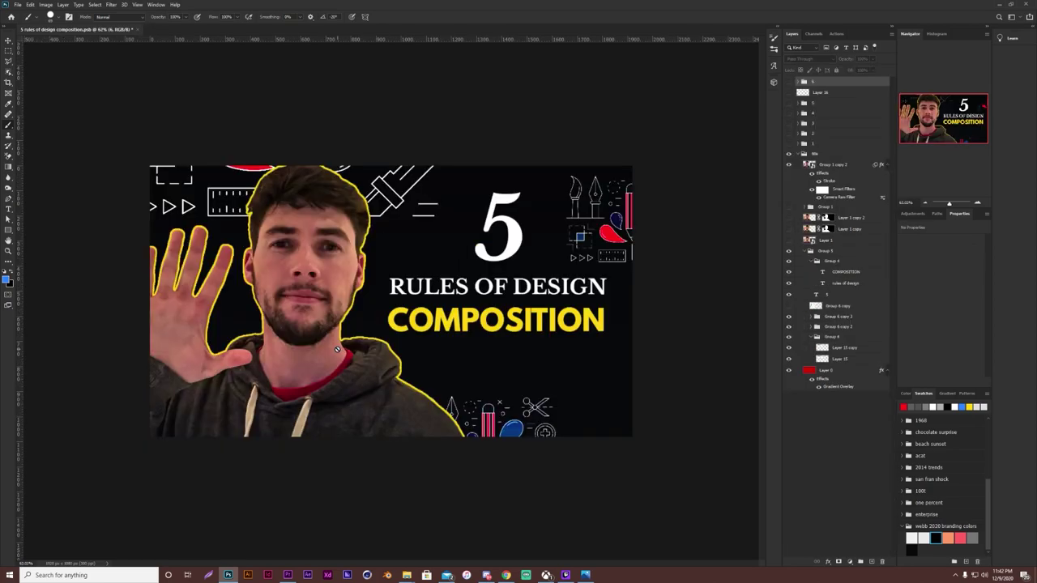
- Collapse the expanded title group in the Layers panel so only its group row remains
click(798, 154)
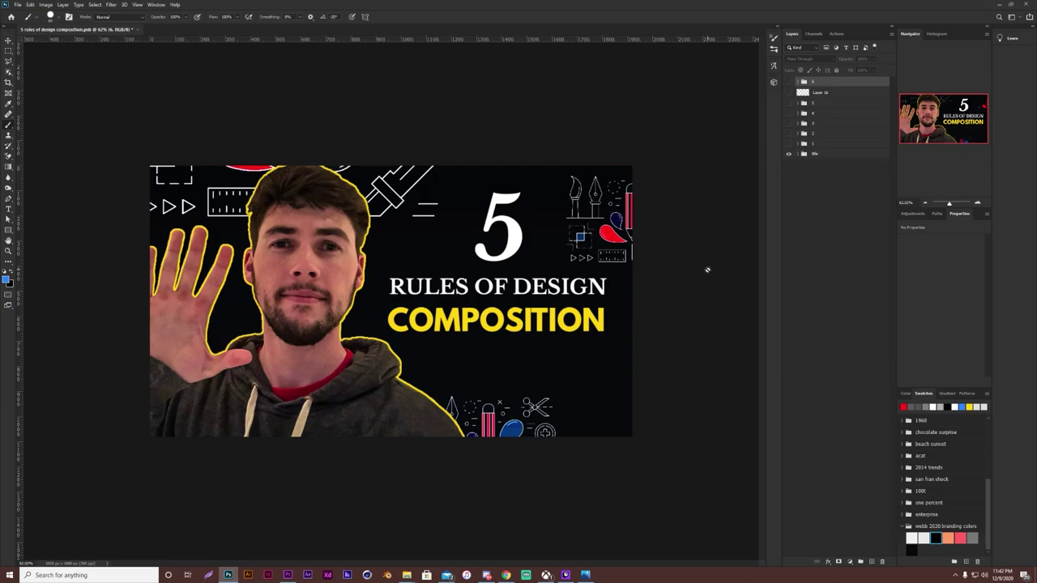